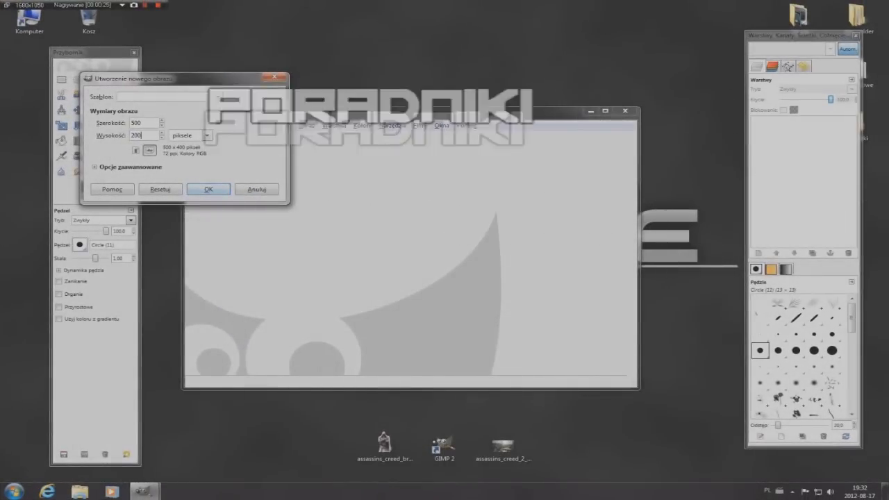
- Create a new blank 400×400 image
key(Return)
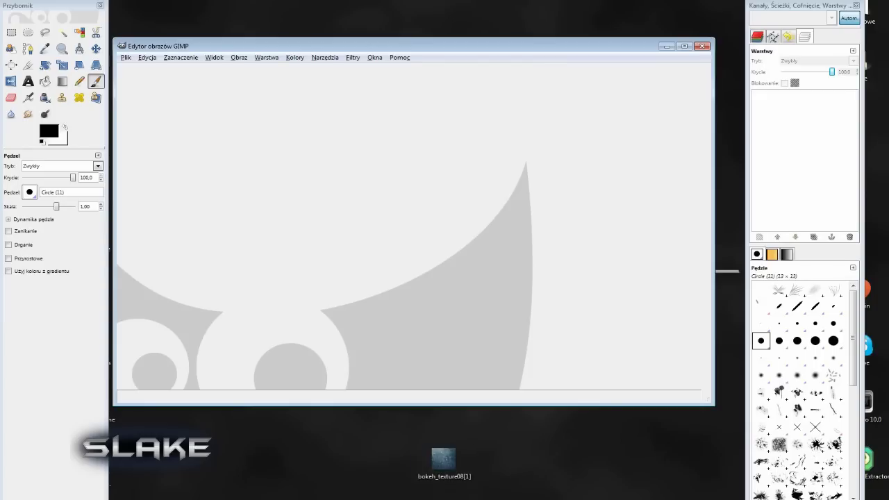
click(125, 57)
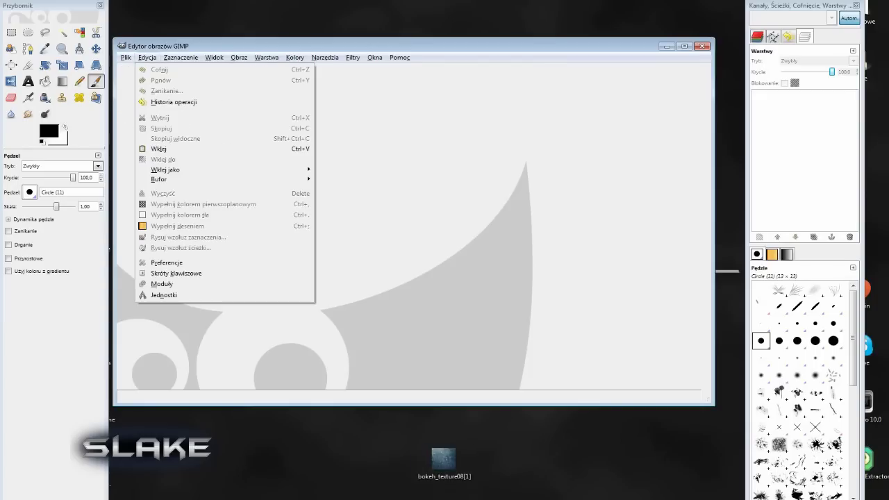
click(144, 69)
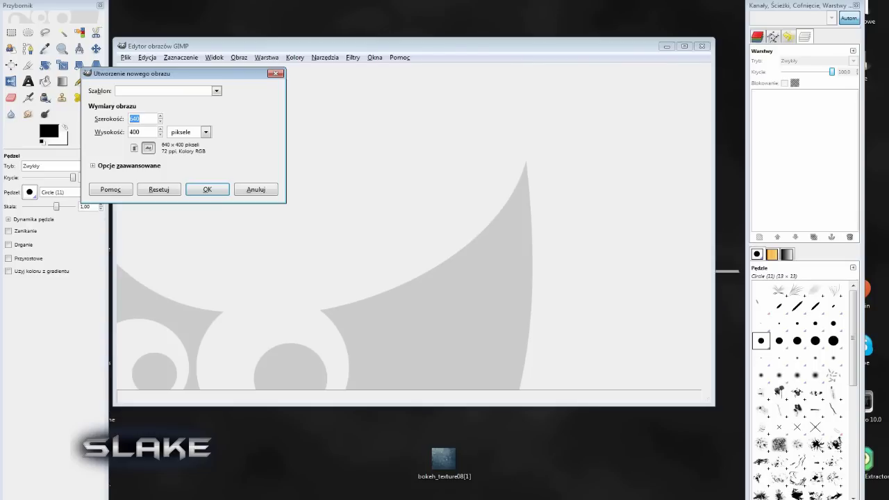
text(40)
key(Tab)
click(213, 185)
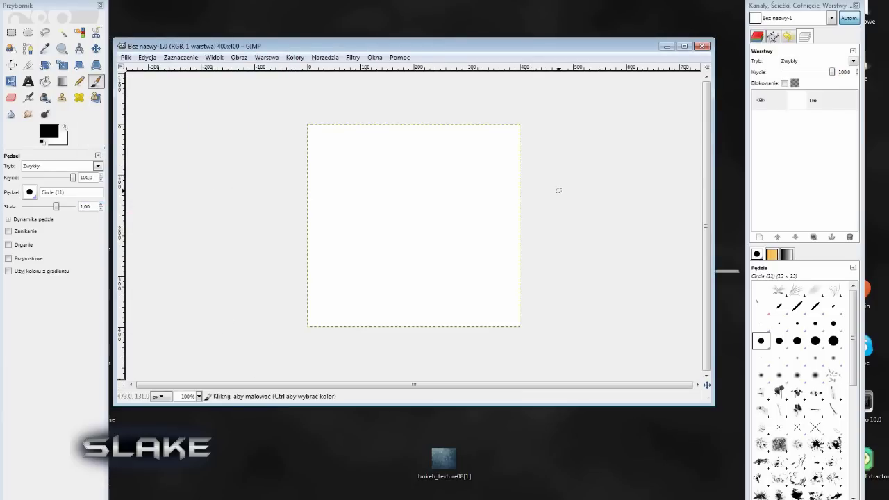
- Drag the bokeh_texture08 image from the desktop onto the canvas as a new layer
click(444, 459)
drag(444, 459, 289, 247)
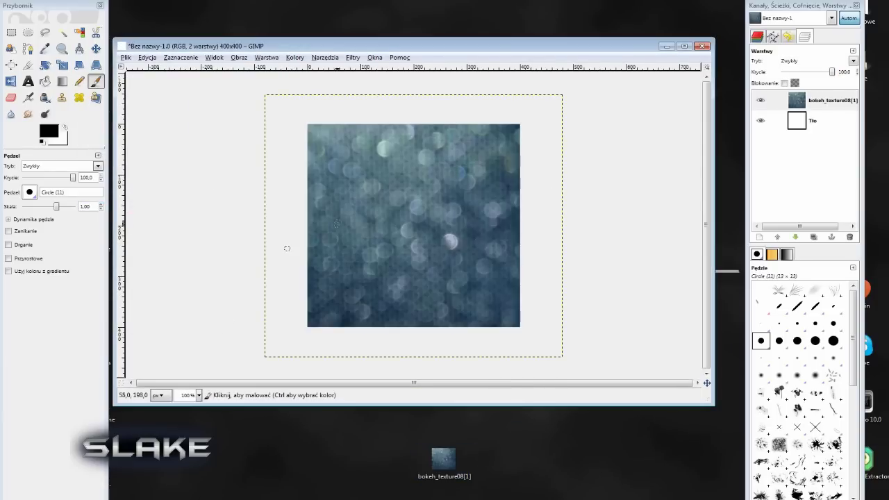
key(t)
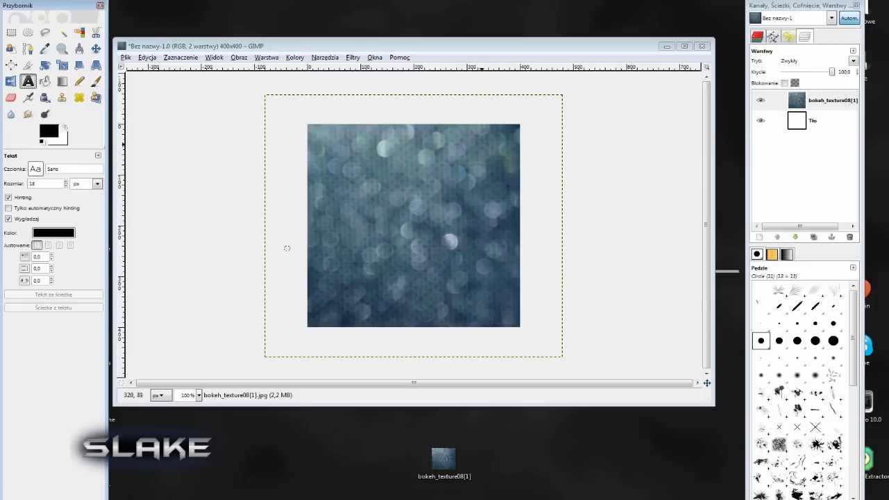
- Type a letter S in a text box on the canvas and enlarge it to about 330 px
drag(481, 138, 348, 294)
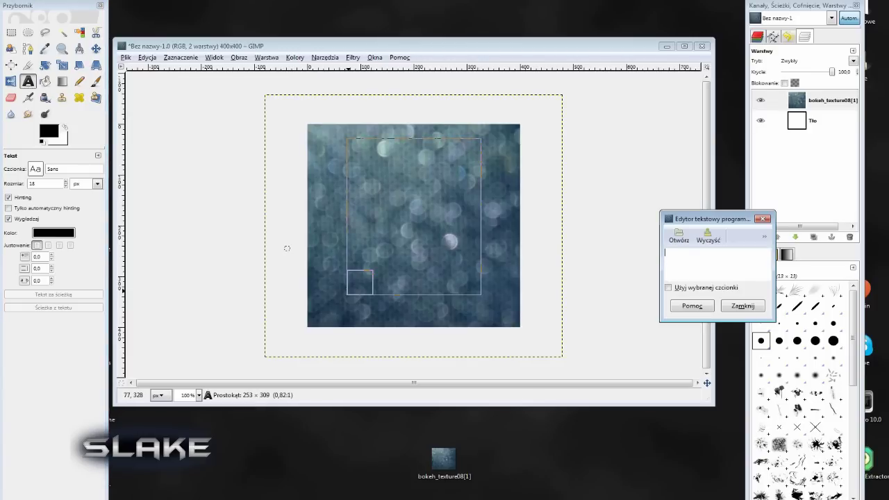
text(S)
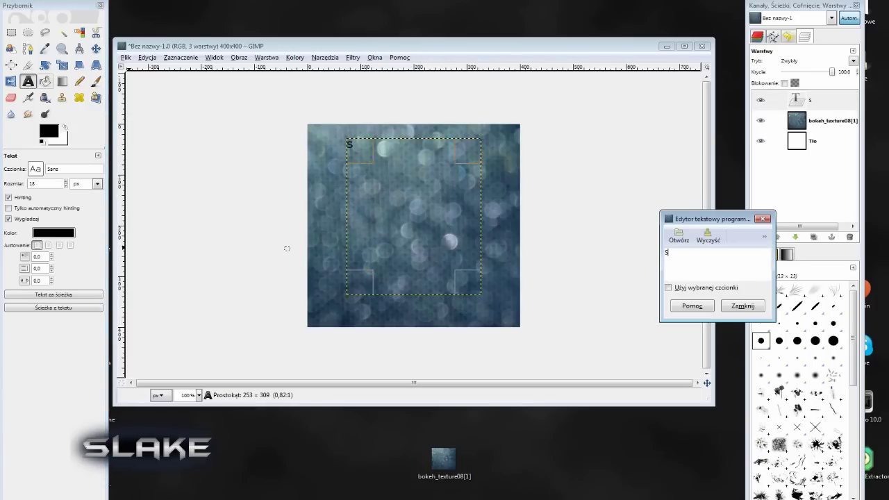
click(35, 169)
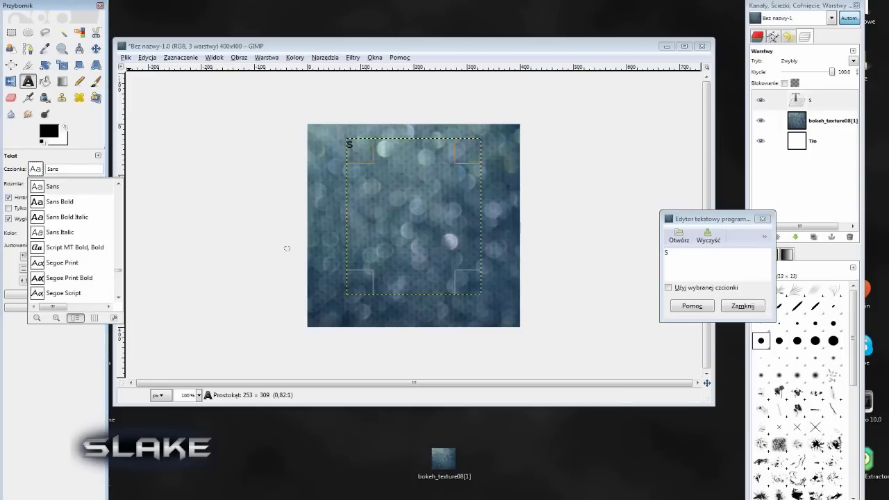
click(287, 248)
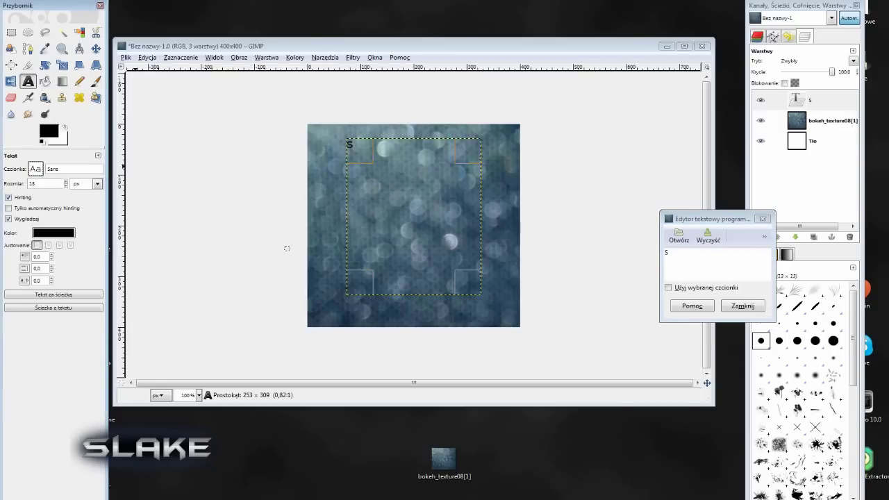
text(220)
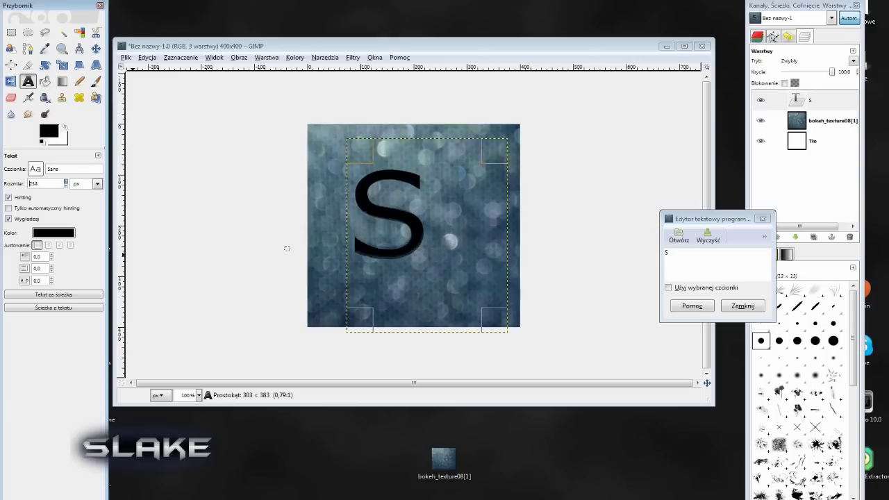
key(Page_Up)
key(Page_Up)
key(Page_Up)
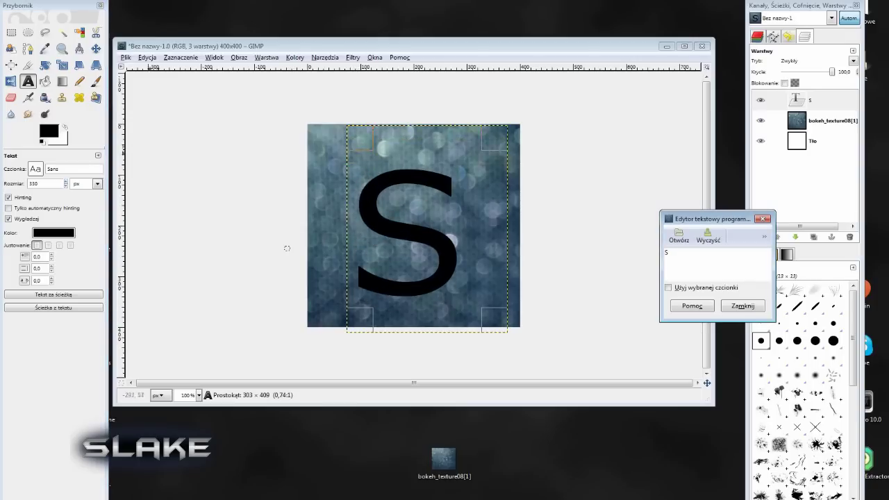
- Switch the S to the rough, blocky AmazObitaemOstrov font variant
key(shift+Tab)
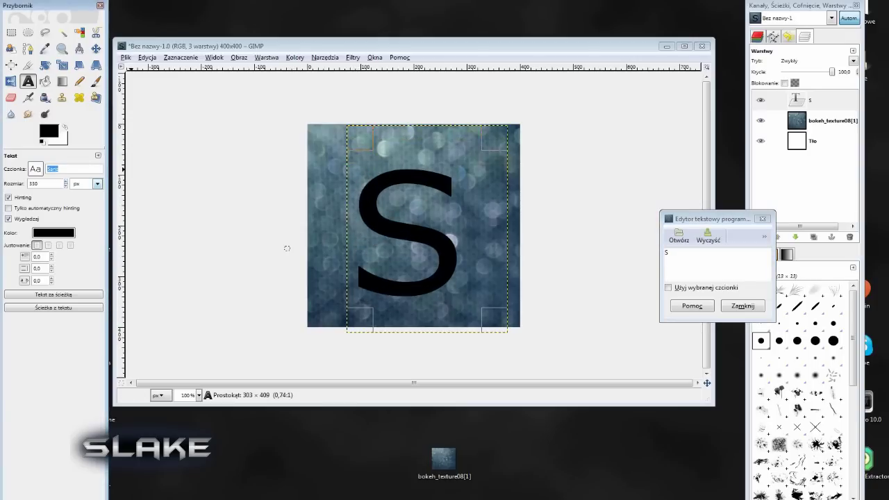
key(shift+Tab)
key(space)
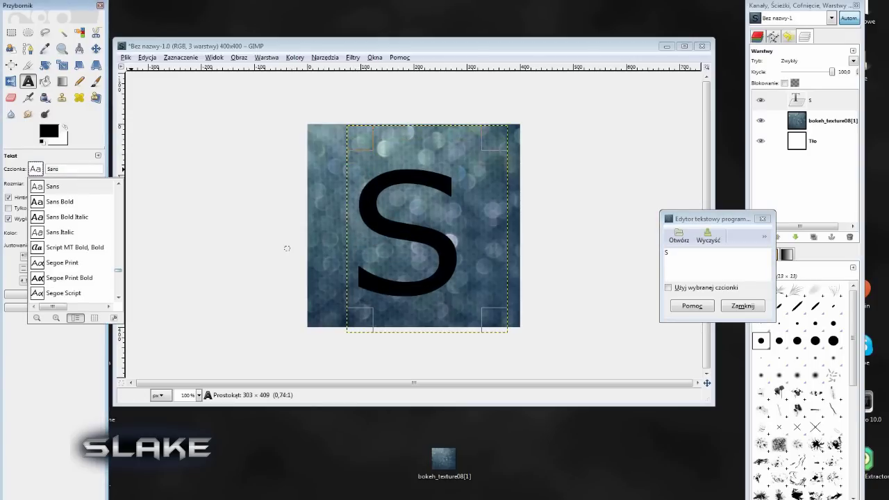
key(Home)
key(Down)
key(Down)
key(Down)
key(Return)
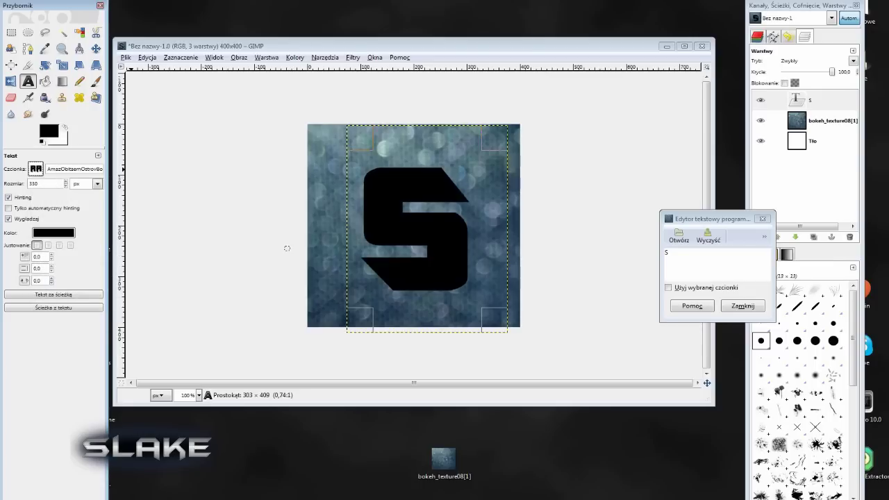
key(space)
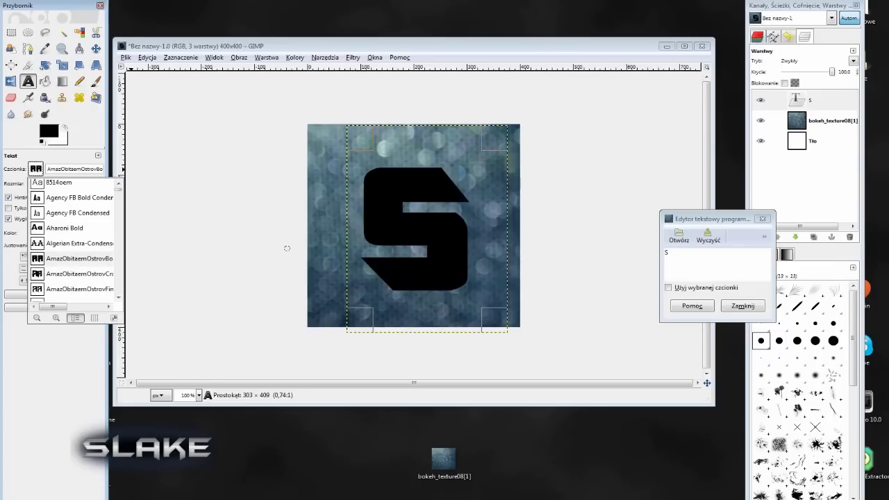
key(Down)
key(Return)
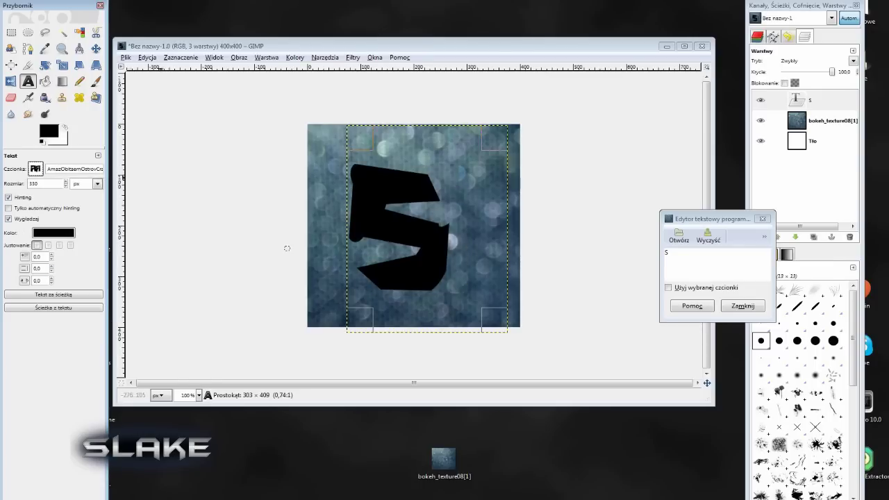
- Adjust the S font size up to 392 px, then settle on 383 px
key(Page_Up)
key(Page_Up)
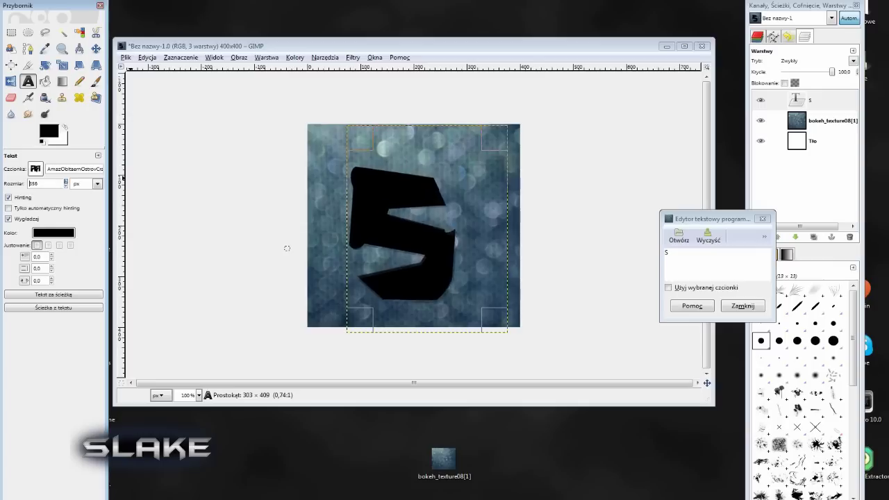
key(Page_Up)
key(Page_Up)
key(Page_Up)
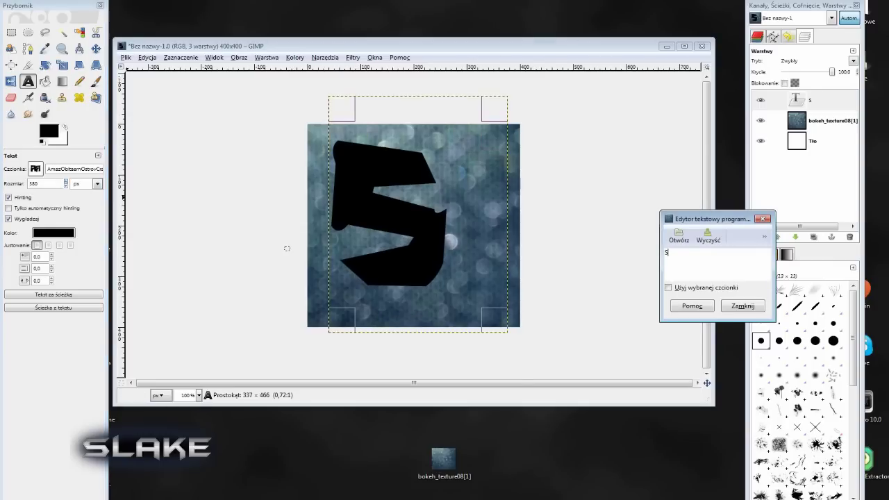
key(Page_Up)
key(Up)
key(Up)
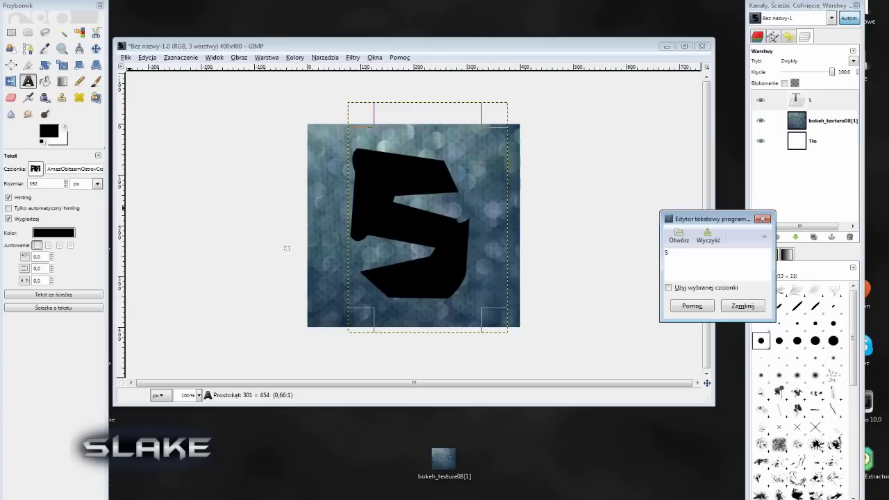
key(Down)
key(Down)
key(Down)
key(Down)
key(Down)
key(Down)
key(Down)
key(Down)
key(Down)
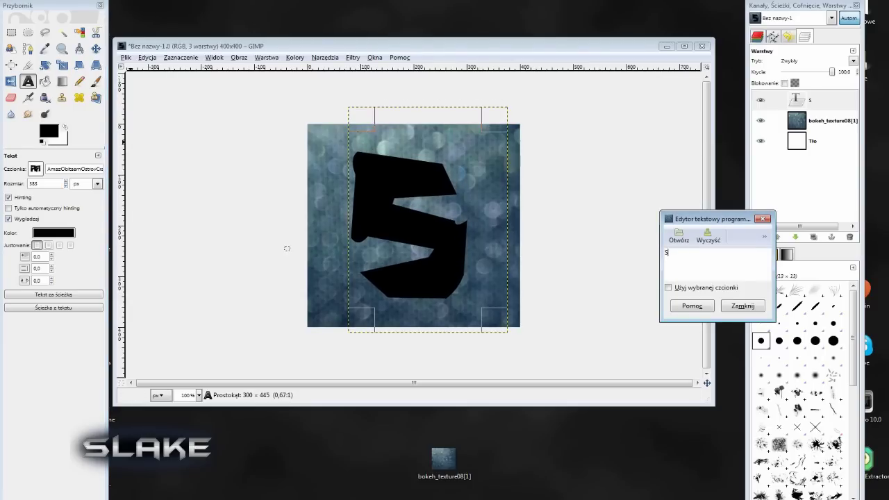
- Make the S text white and turn its shape into a selection
click(53, 233)
click(243, 122)
click(250, 160)
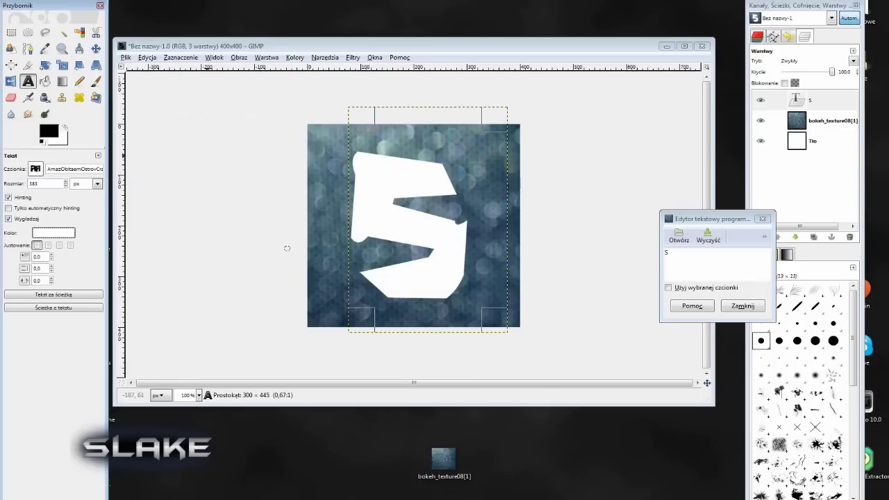
right_click(799, 101)
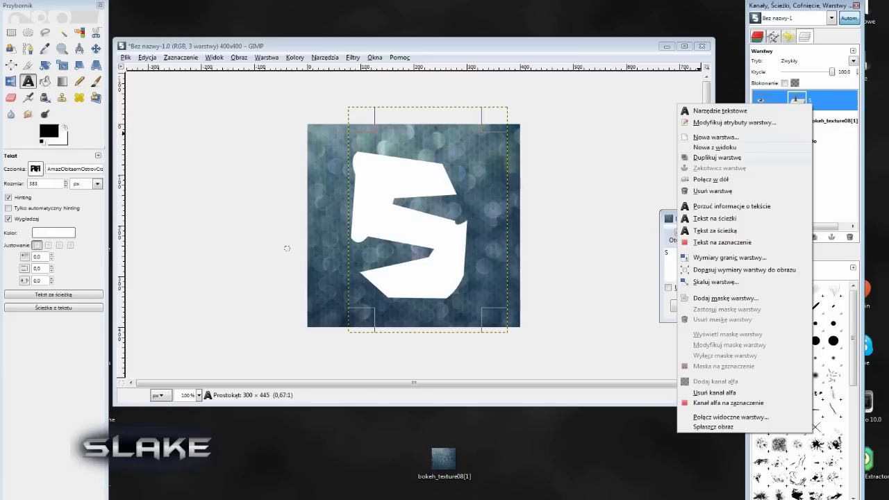
click(723, 242)
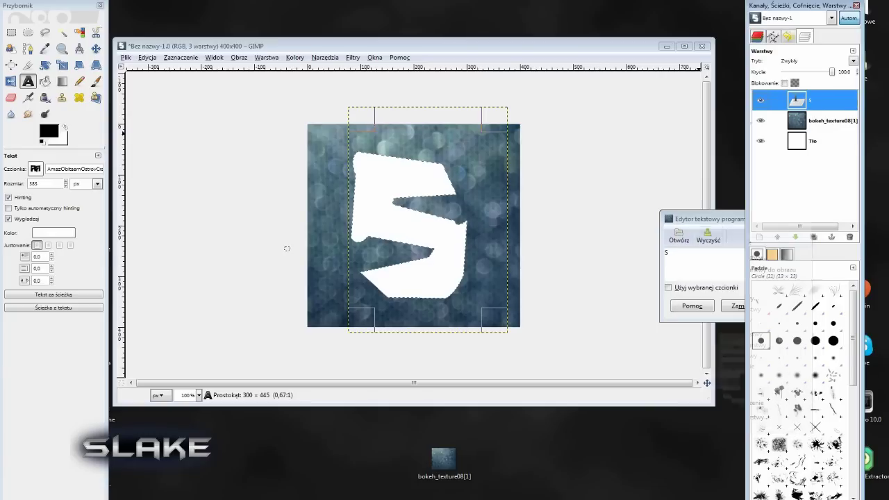
- Try white-to-black and purple gradient fills inside the S, undoing both
key(l)
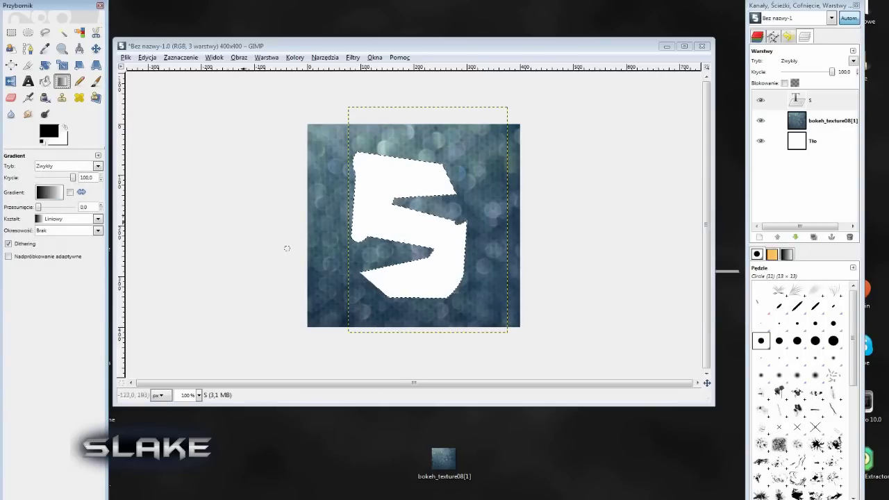
drag(407, 154, 407, 299)
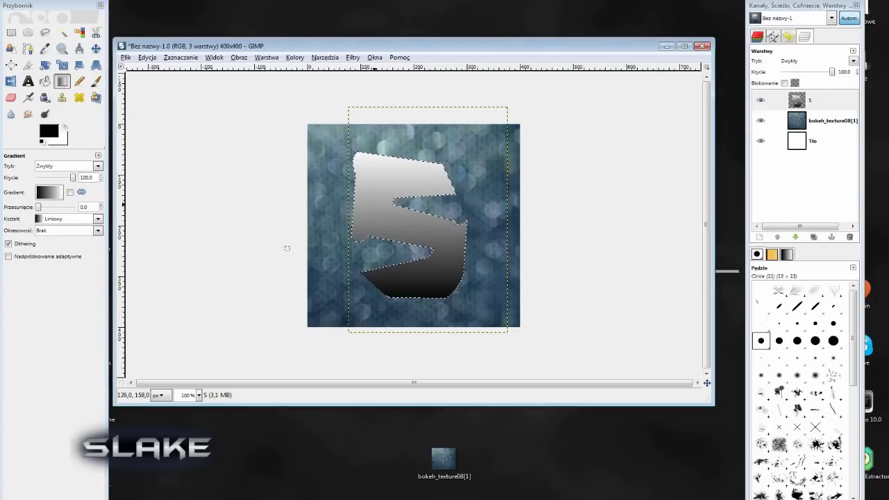
key(ctrl+z)
click(49, 192)
scroll(77, 264, down, 2)
click(69, 229)
drag(404, 157, 404, 299)
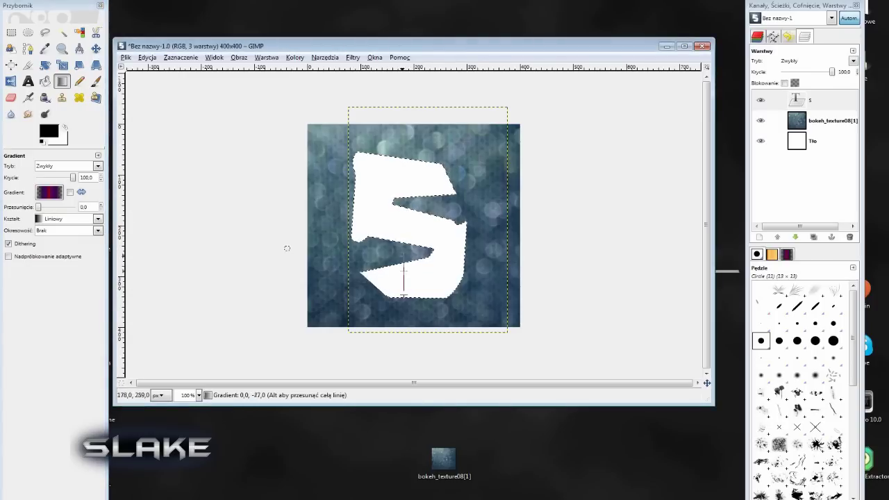
key(ctrl+z)
- Try an orange-brown gradient preset inside the S and undo it
click(50, 192)
scroll(76, 264, down, 3)
scroll(77, 264, up, 2)
click(70, 209)
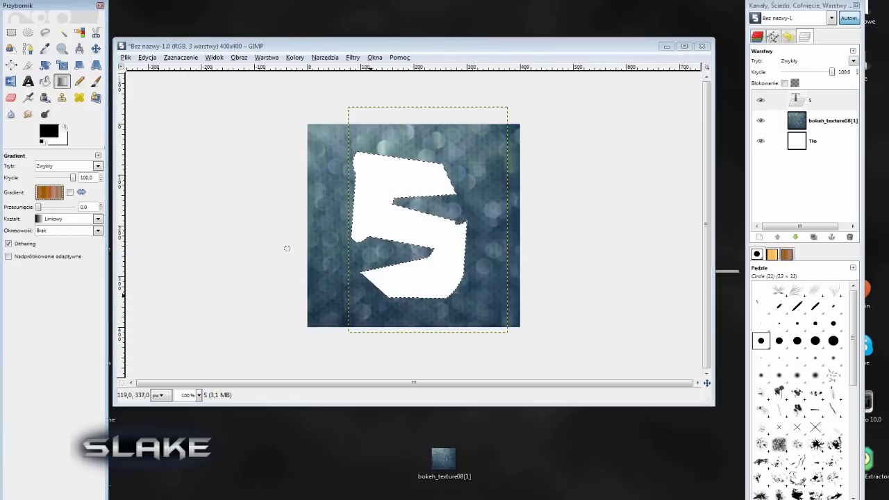
drag(410, 298, 410, 161)
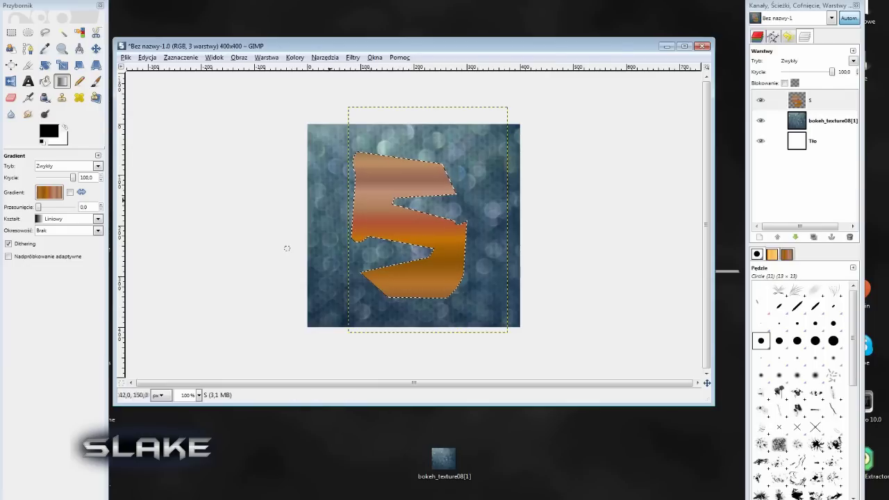
key(ctrl+z)
- Scroll down the gradient preset list to look for another gradient
click(49, 192)
scroll(77, 264, down, 3)
scroll(77, 264, down, 3)
scroll(76, 264, down, 3)
scroll(287, 248, down, 3)
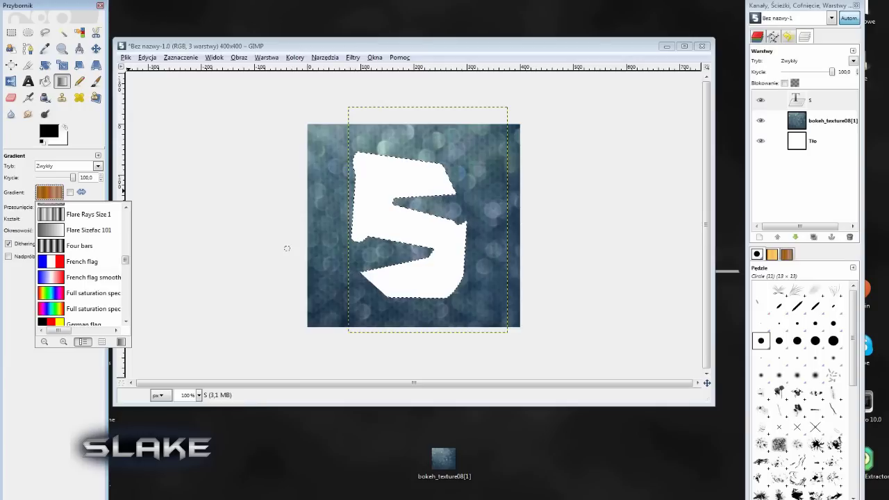
- Try the French flag smooth and Golden gradients in the S, undoing each
click(50, 277)
drag(394, 306, 397, 156)
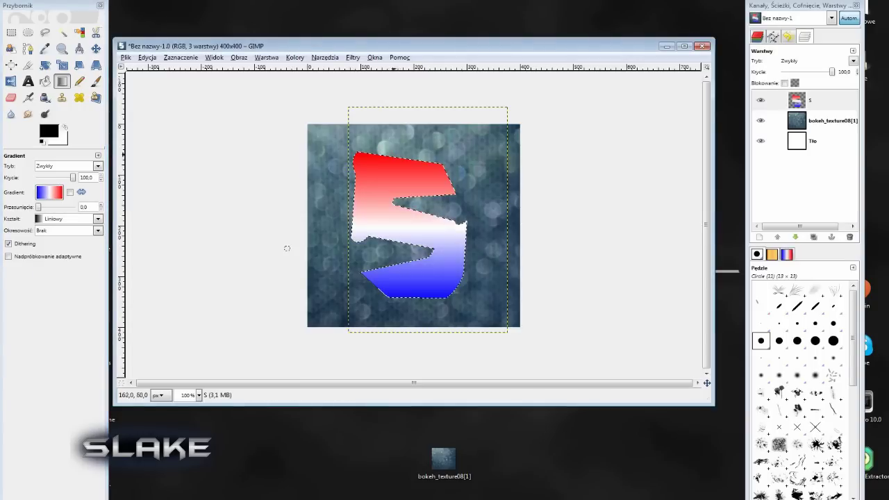
key(ctrl+z)
click(49, 193)
scroll(84, 264, down, 3)
scroll(83, 264, up, 1)
click(76, 210)
drag(410, 299, 421, 158)
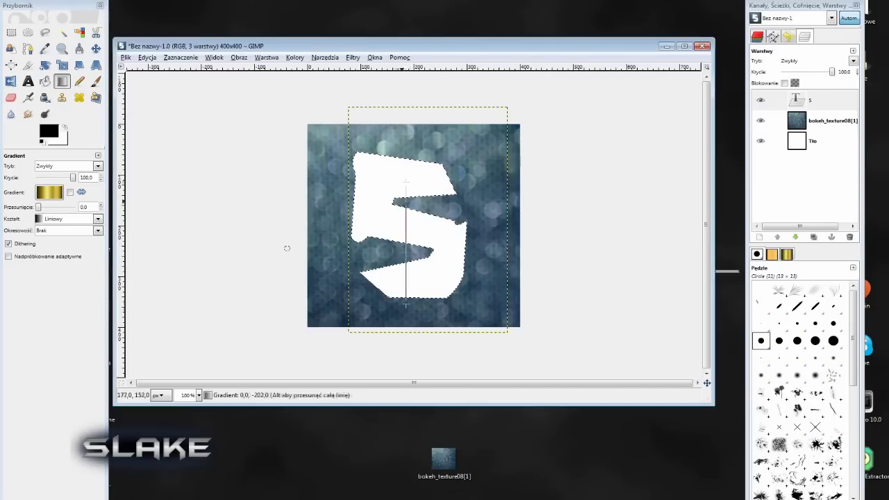
key(ctrl+z)
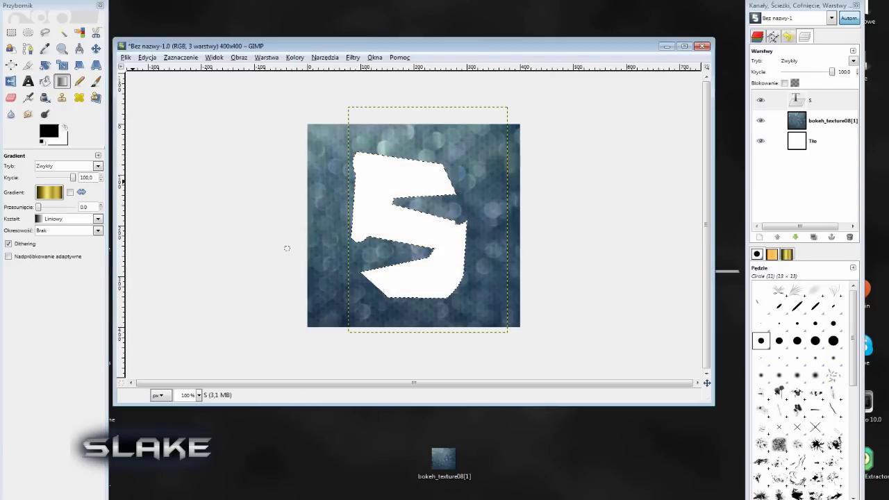
- Try the Greens and Horizon 1 gradients in the S, undoing each
click(49, 192)
click(76, 226)
drag(407, 300, 407, 157)
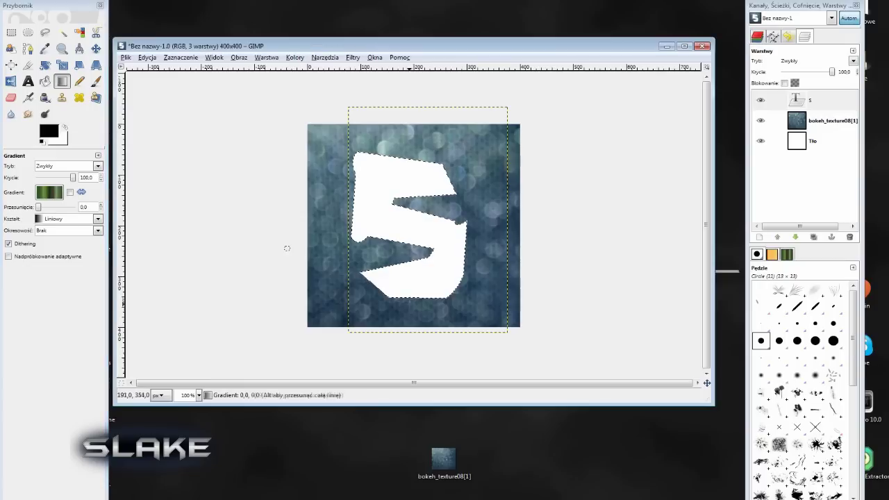
key(ctrl+z)
click(49, 192)
scroll(80, 264, down, 1)
click(80, 207)
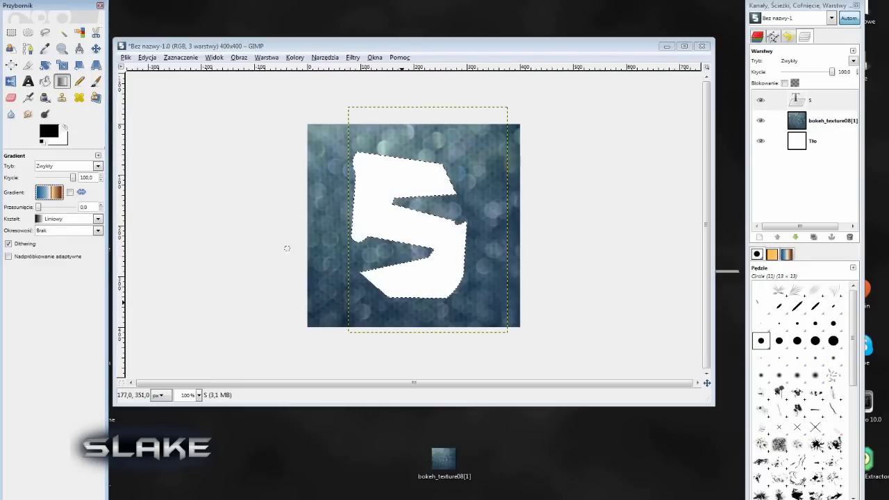
drag(402, 309, 402, 154)
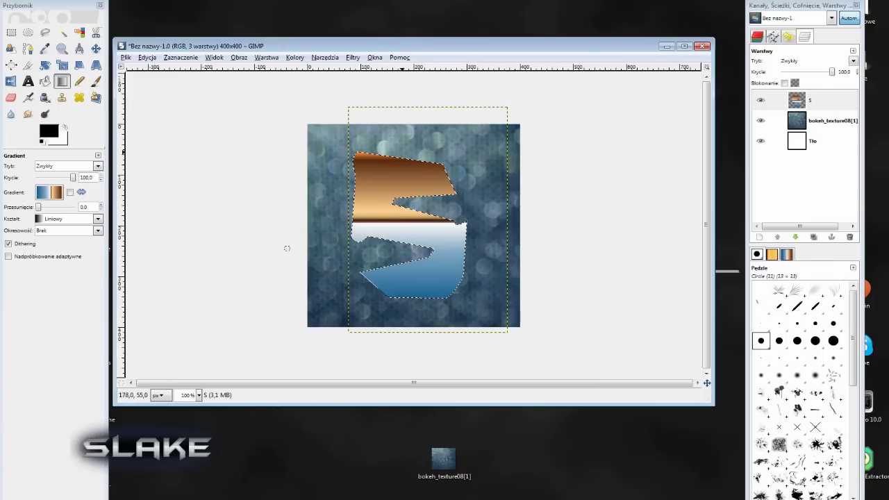
key(ctrl+z)
- Fill the S with the cream, blue and dark-grey banded gradient
click(48, 192)
scroll(80, 264, up, 1)
click(80, 210)
drag(405, 145, 405, 304)
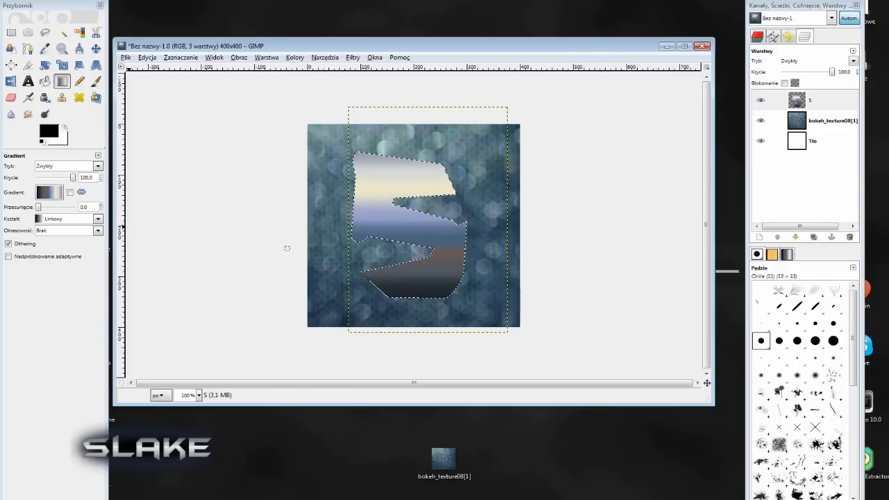
key(ctrl+z)
drag(409, 305, 393, 147)
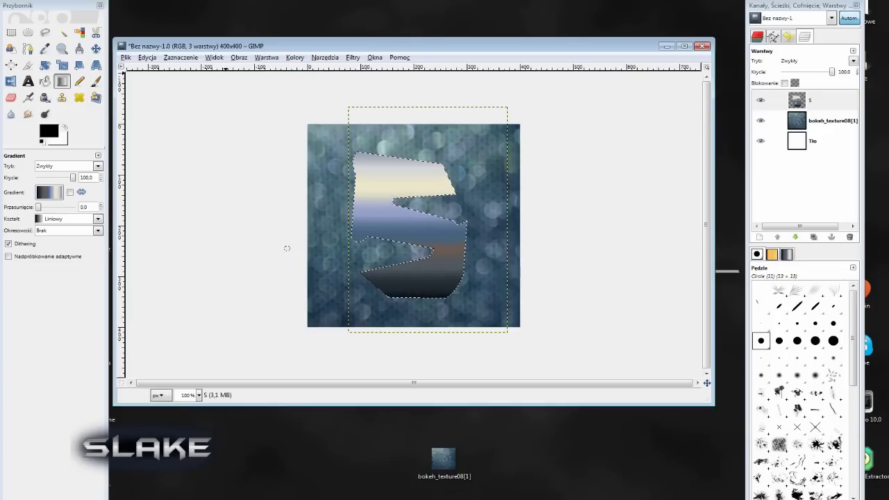
- Turn the S selection into a 1 px border
click(180, 57)
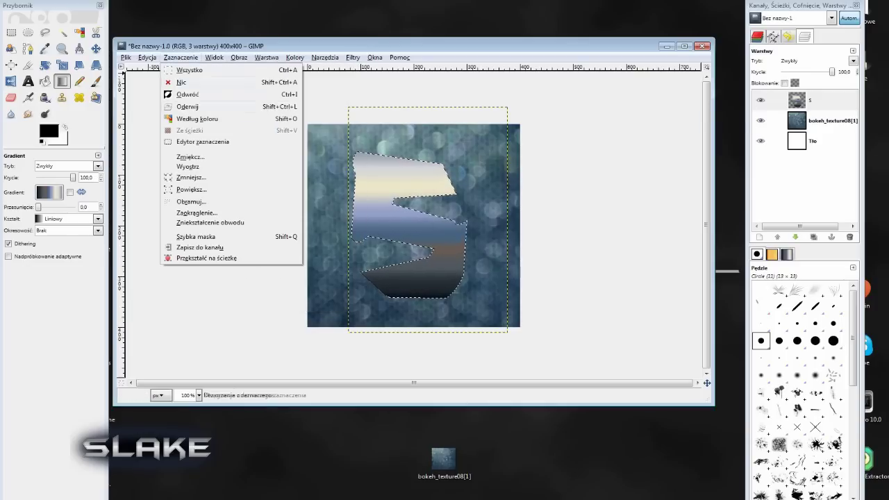
click(191, 201)
key(Return)
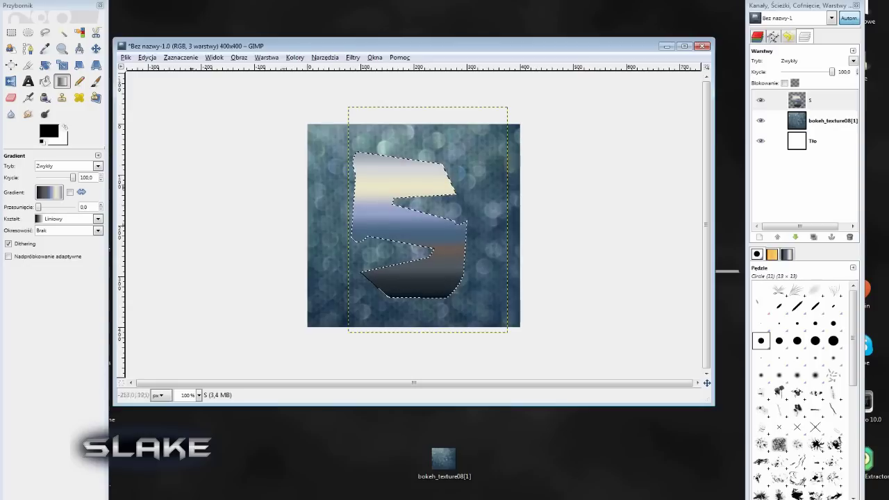
key(p)
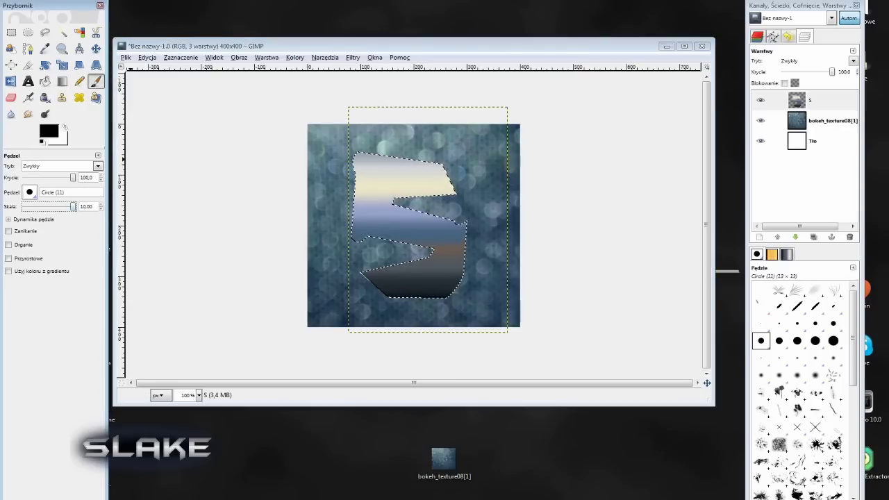
- Set the foreground colour to white and paint along the S border
click(49, 131)
click(184, 117)
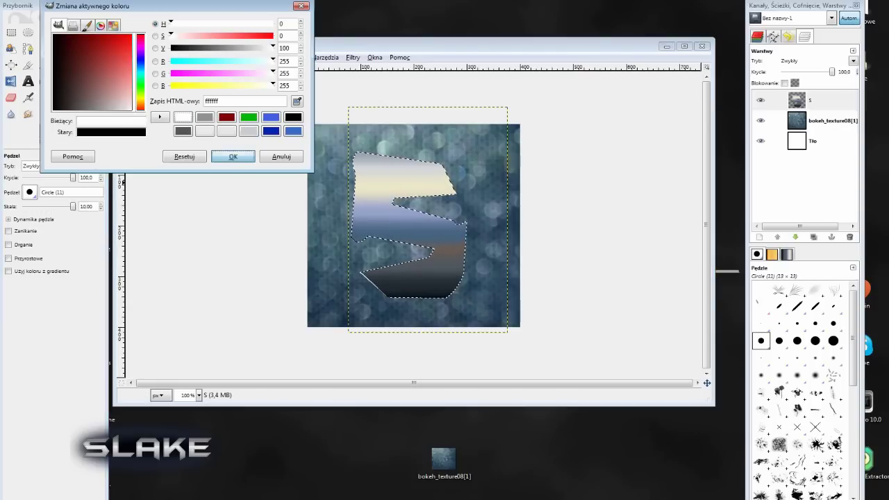
click(234, 156)
drag(459, 258, 399, 278)
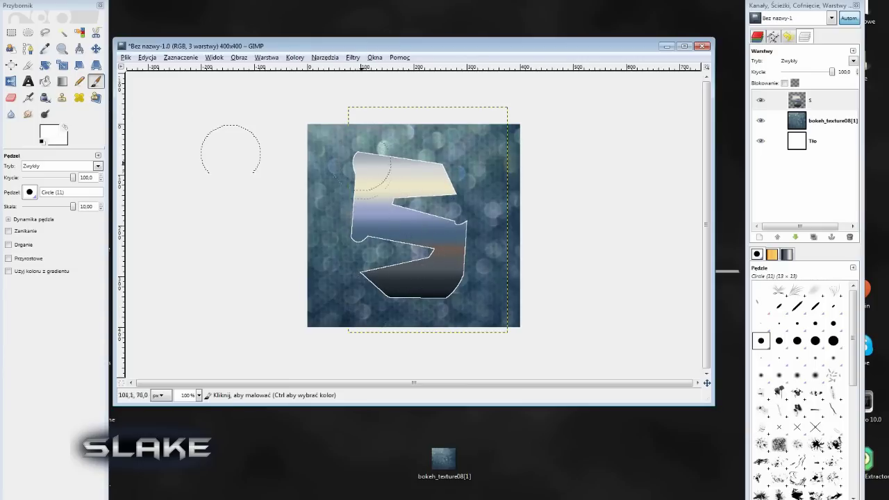
- Shrink the selection by 4 px, then browse the Edit and Select menus
click(181, 57)
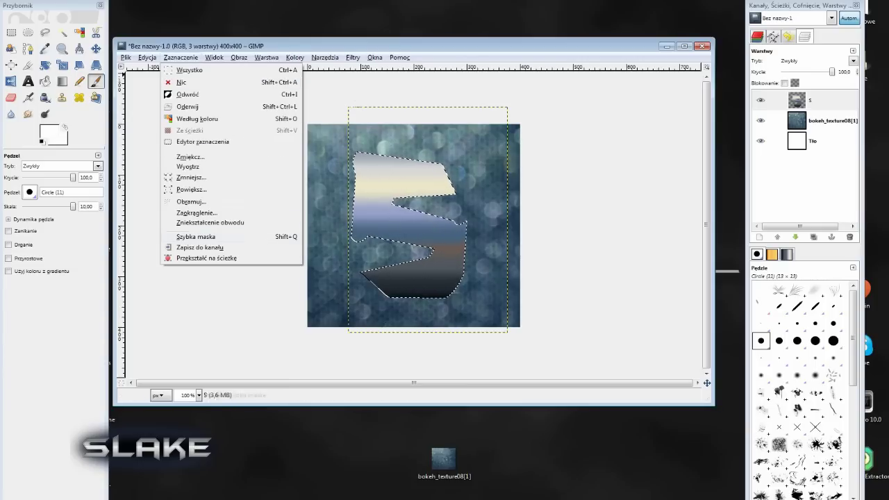
click(195, 177)
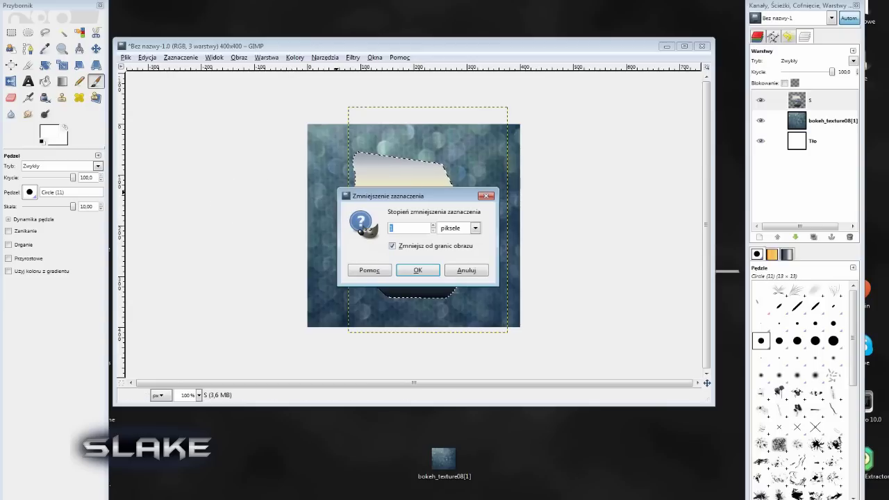
key(Return)
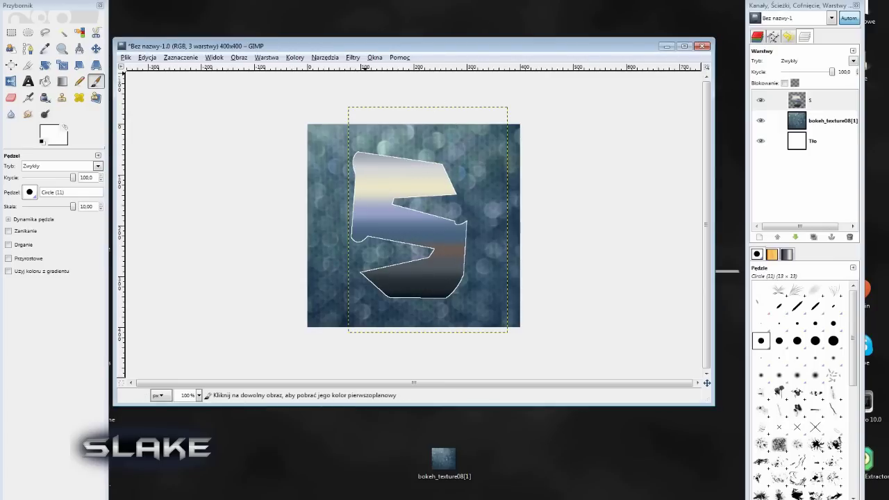
click(126, 57)
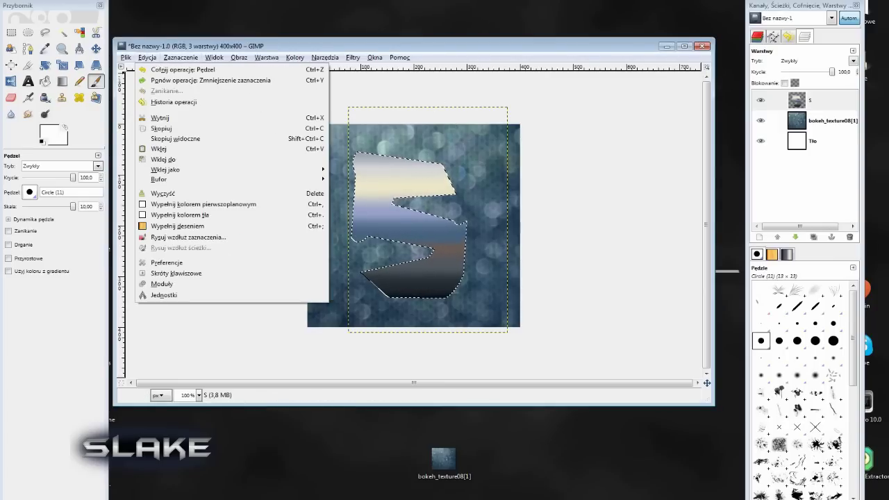
click(147, 57)
click(180, 57)
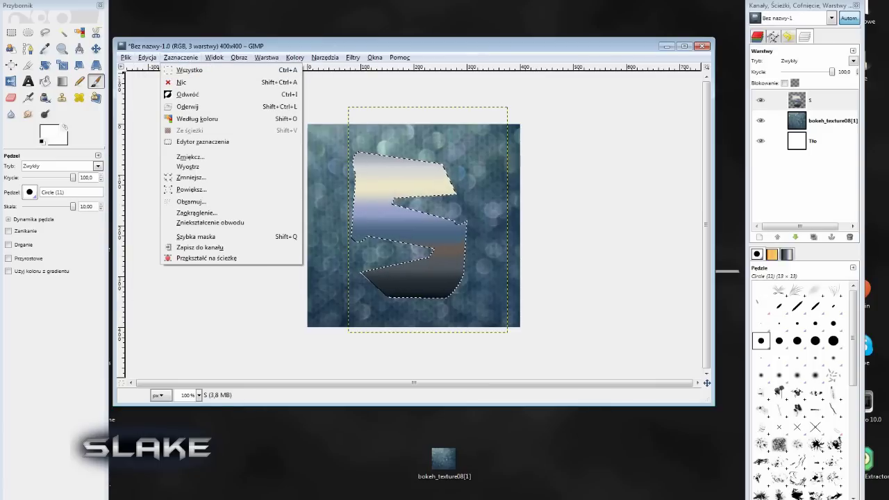
- Load the S layer's alpha as a selection and shrink it by 10 px
click(799, 100)
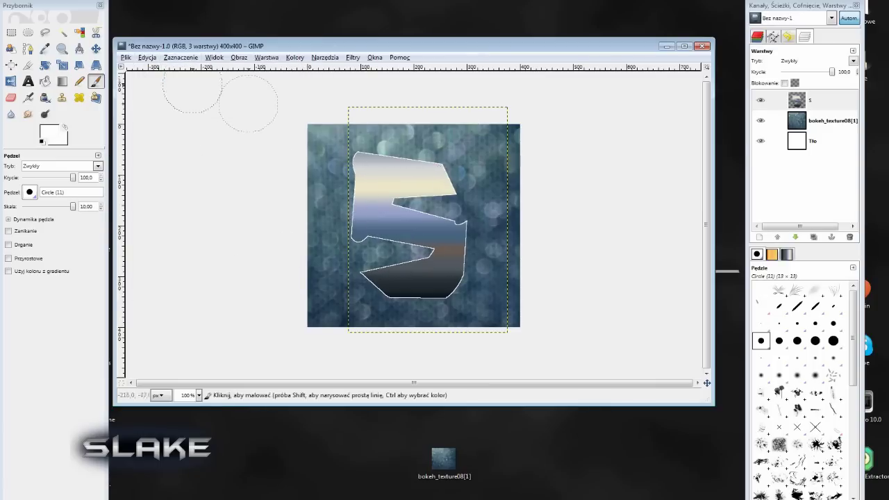
right_click(799, 101)
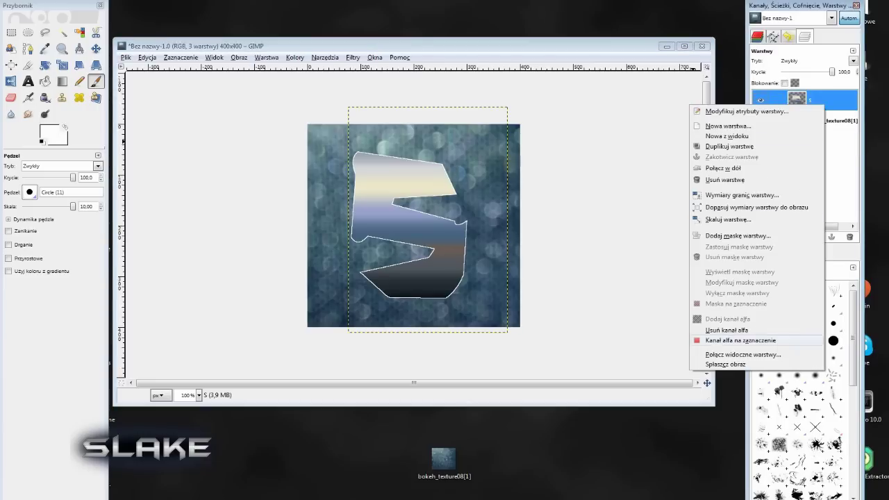
click(740, 340)
click(181, 57)
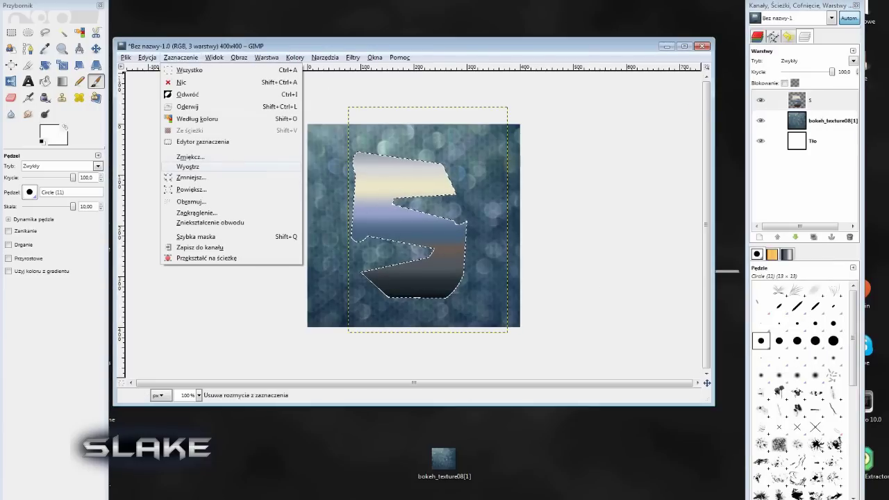
click(191, 177)
text(0)
key(Return)
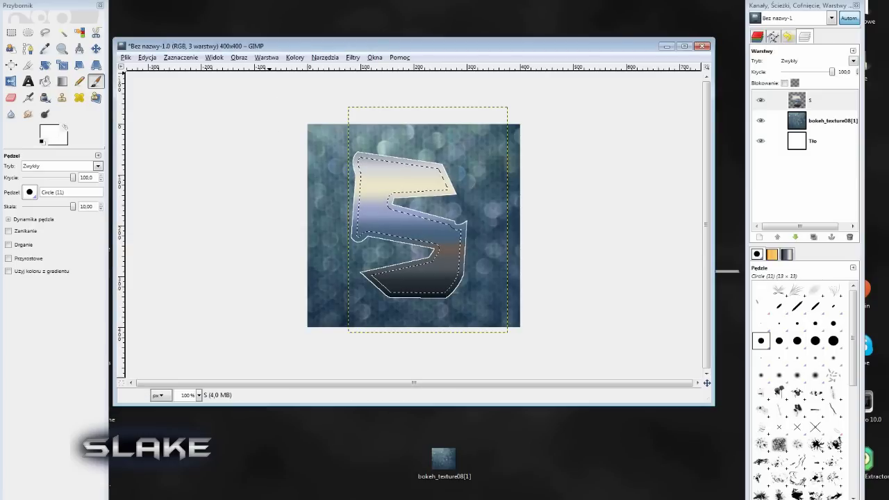
- Border the shrunken selection and paint a white inner outline along it
click(181, 57)
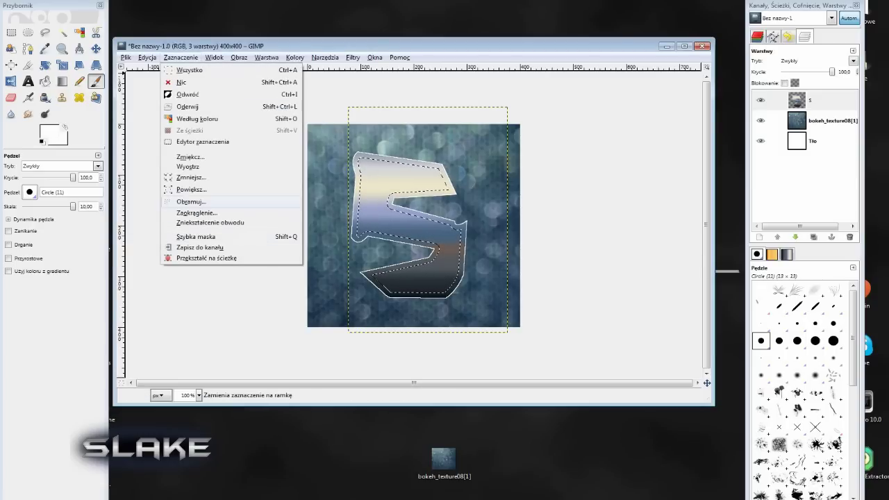
click(199, 201)
click(426, 278)
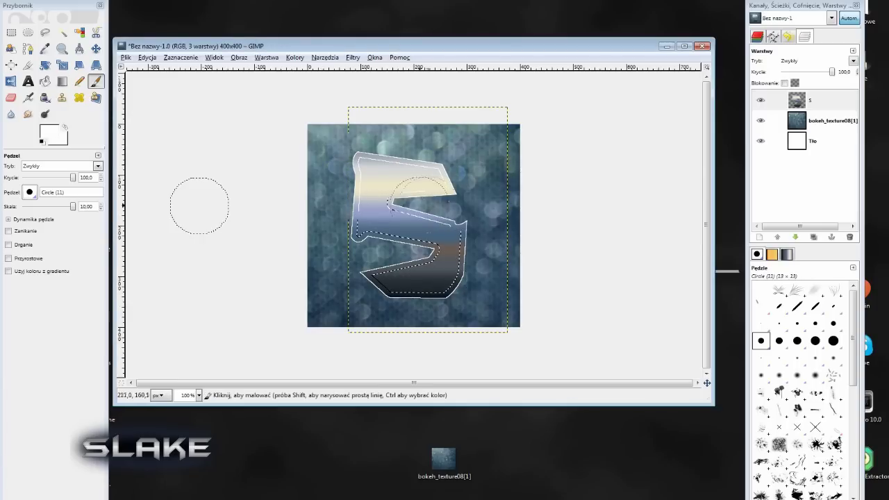
drag(458, 230, 399, 292)
click(148, 57)
key(Escape)
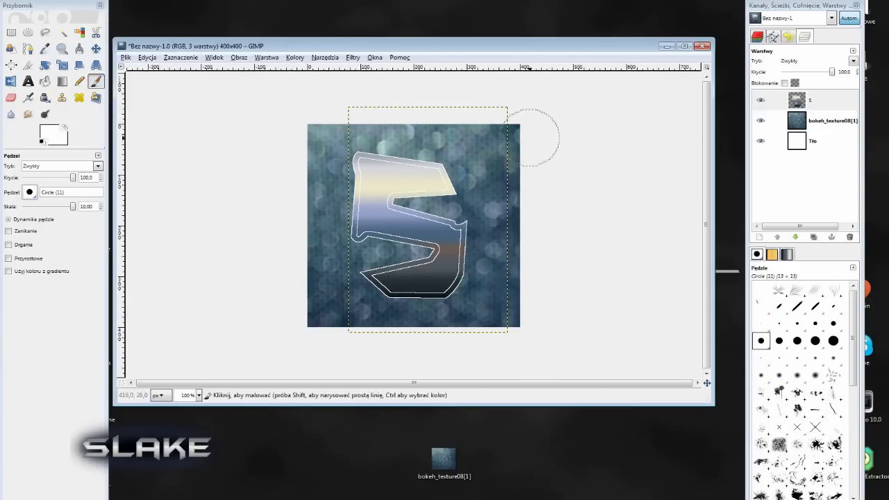
right_click(816, 102)
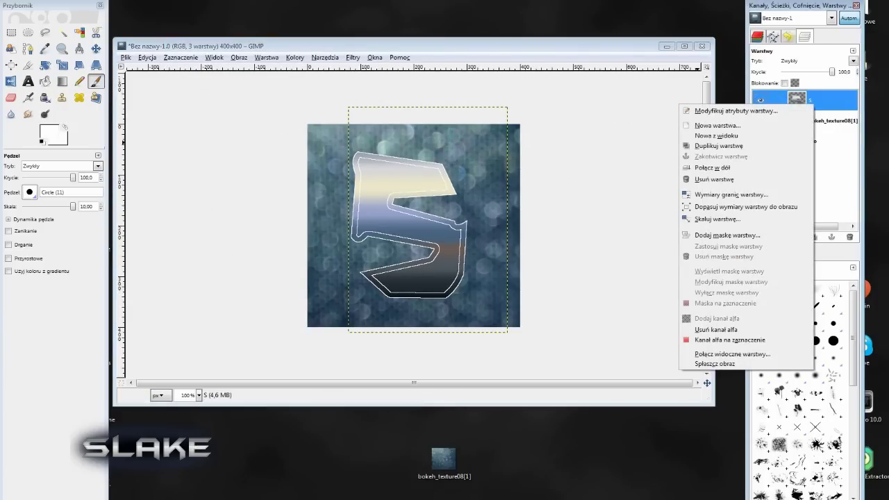
- Duplicate the S layer, fit it to image size, and apply a 30 px Gaussian blur
click(760, 145)
right_click(816, 118)
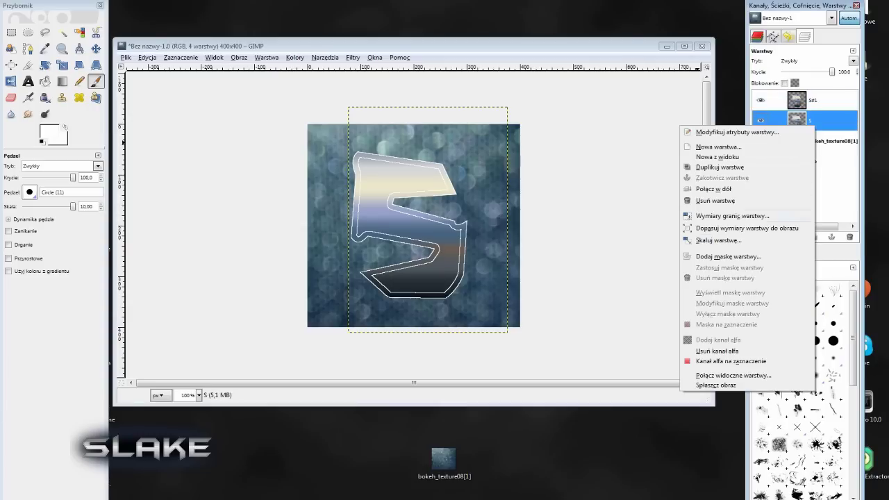
click(737, 226)
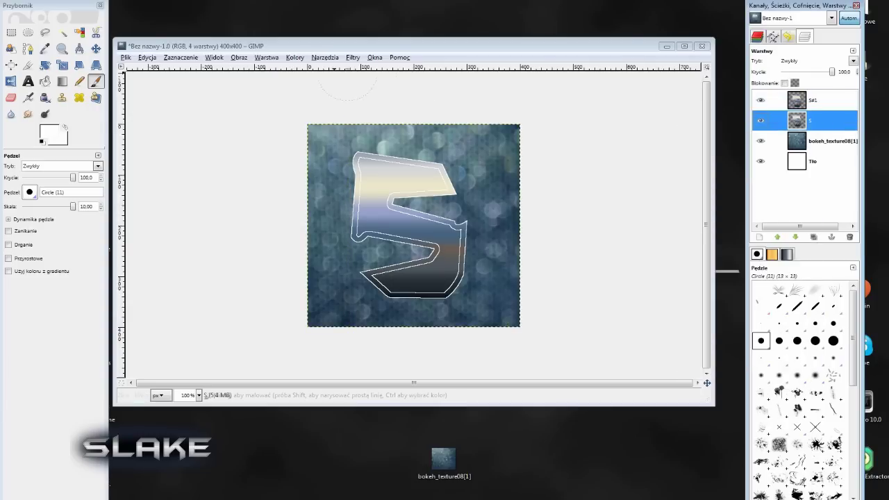
click(295, 57)
mouse_move(372, 106)
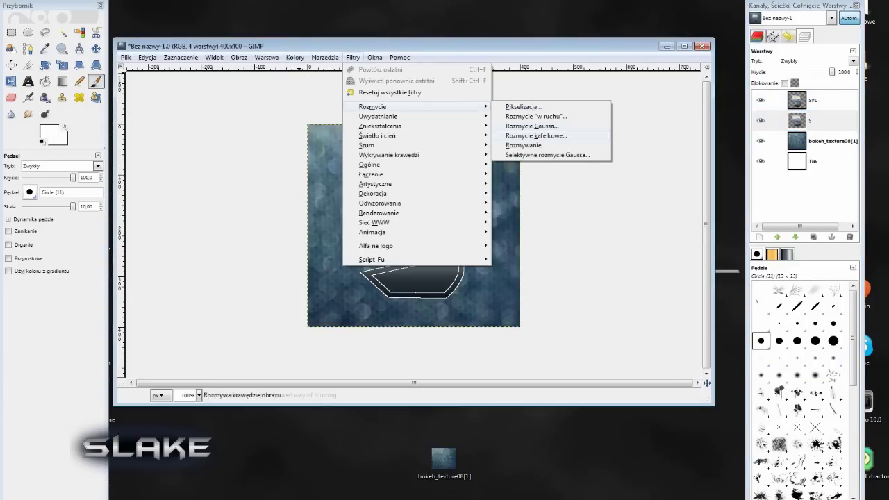
click(556, 136)
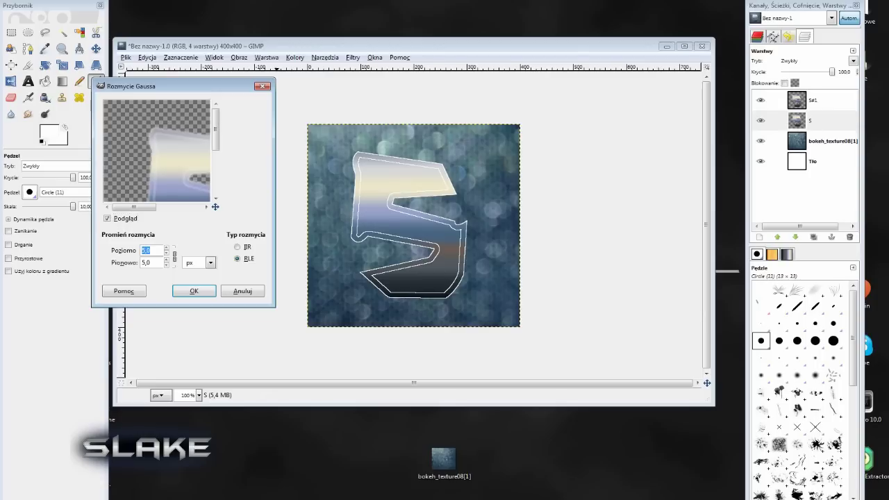
key(Tab)
click(194, 291)
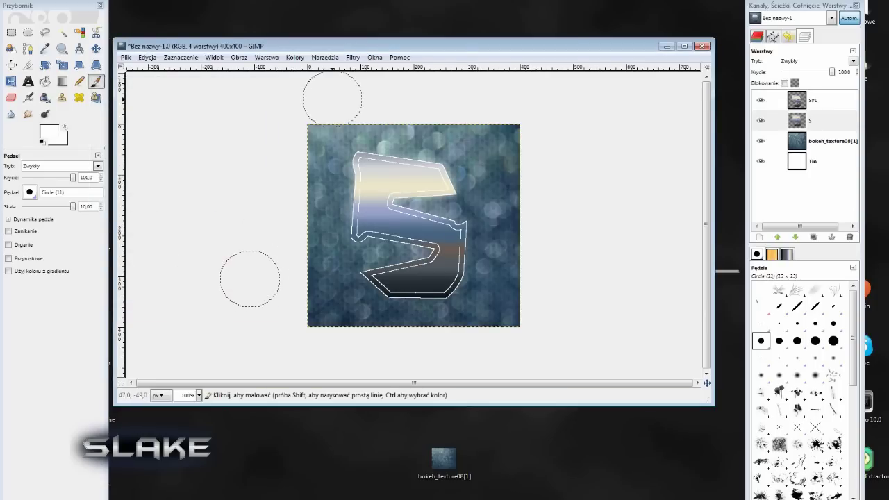
right_click(813, 125)
- Make several more copies of the S layer and move S#1 back to the top
click(719, 172)
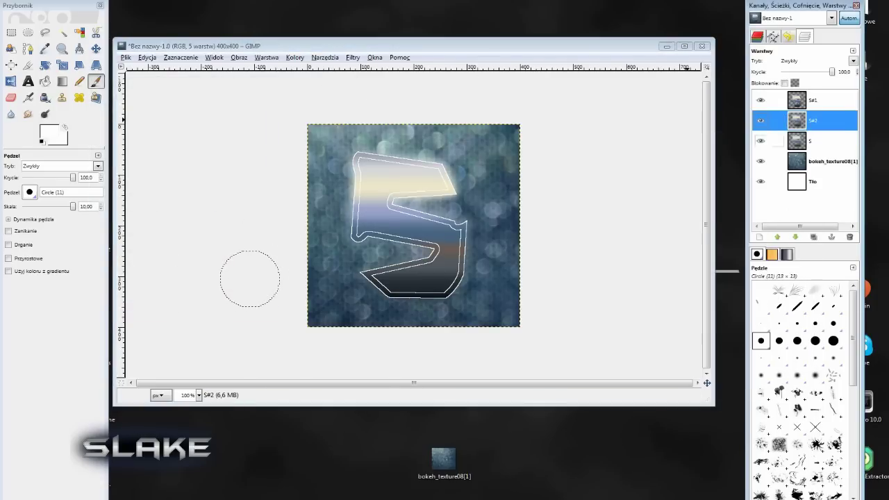
right_click(813, 121)
click(718, 161)
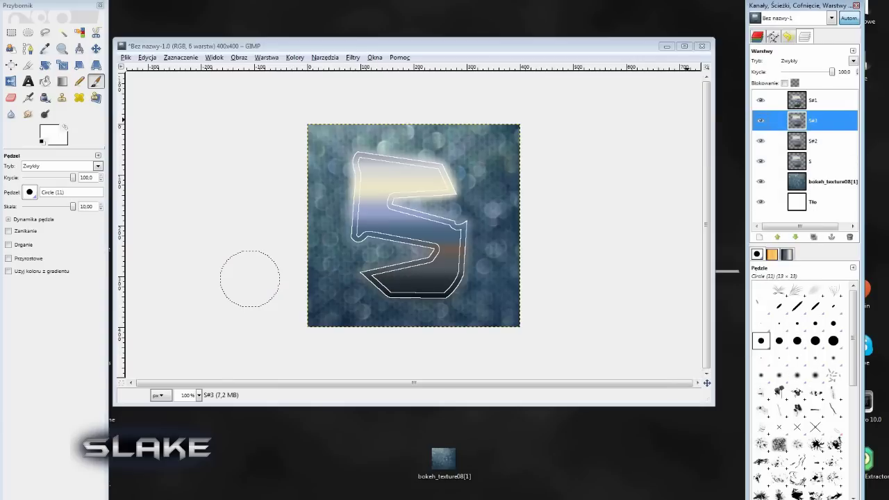
click(809, 101)
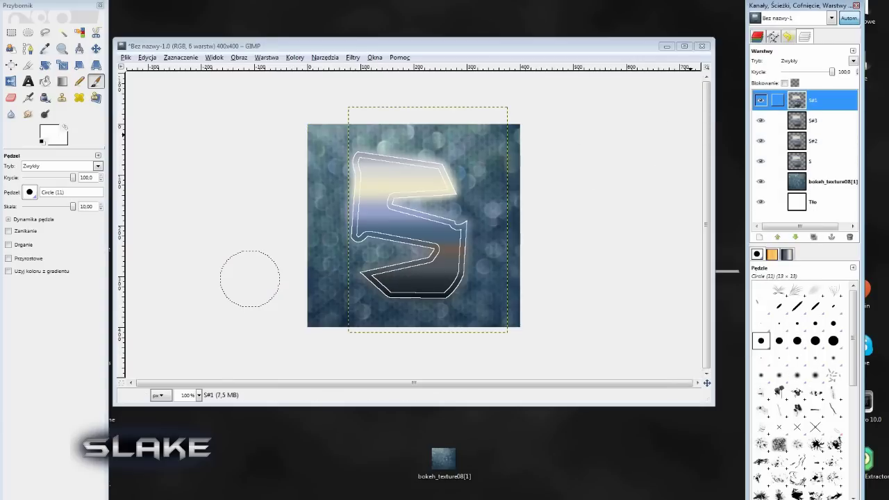
right_click(824, 101)
click(729, 139)
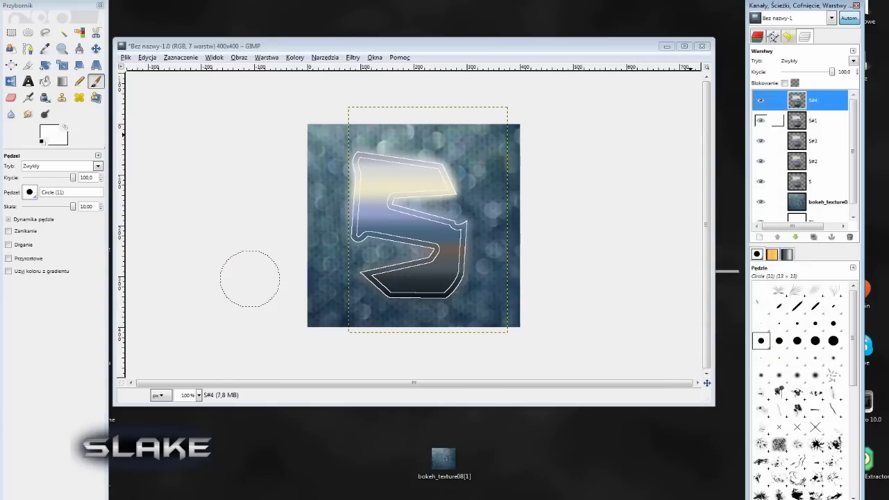
mouse_move(799, 121)
mouse_down()
mouse_move(832, 109)
mouse_move(830, 98)
mouse_up()
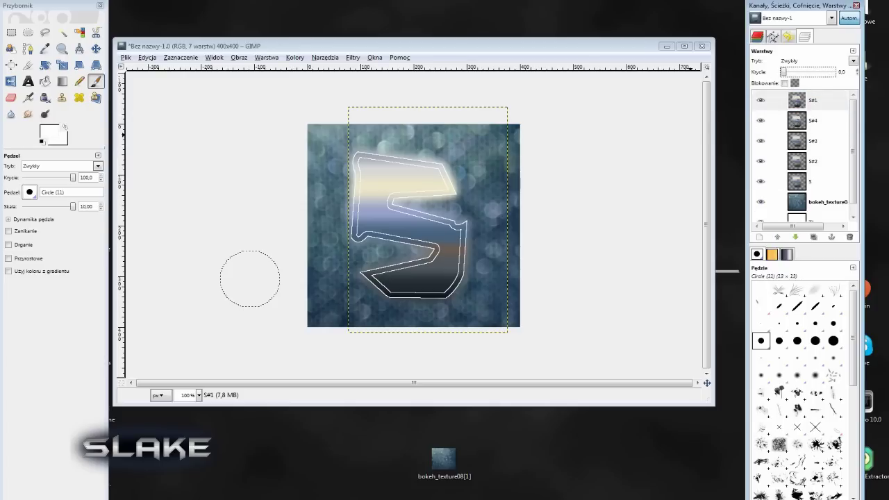
- Lower the opacity of S#1 to about 54% and S#4 to about 82%
click(824, 101)
drag(784, 72, 804, 71)
click(816, 120)
drag(832, 72, 782, 71)
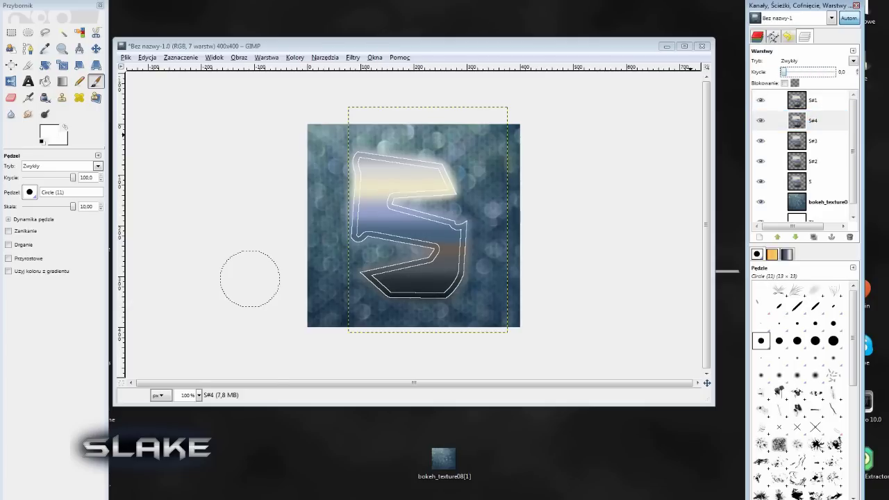
click(813, 100)
drag(783, 71, 802, 72)
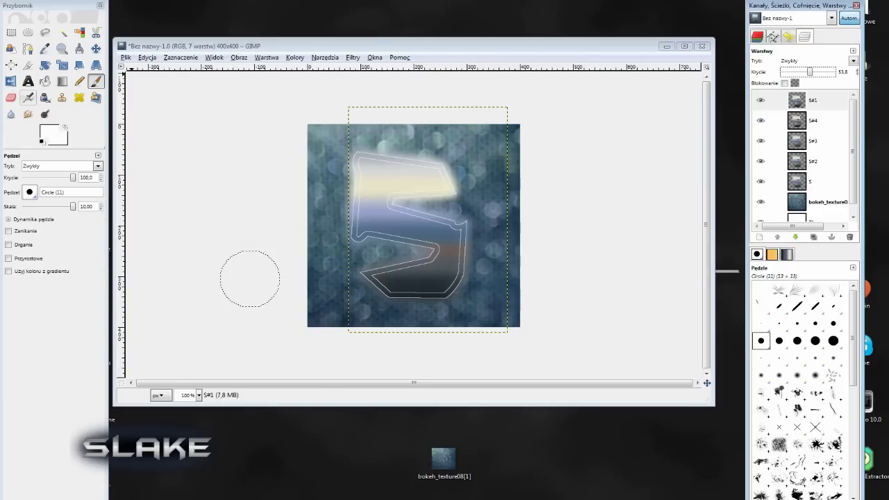
- Switch to the airbrush and back to the paintbrush, then open the brush list
click(28, 97)
click(96, 81)
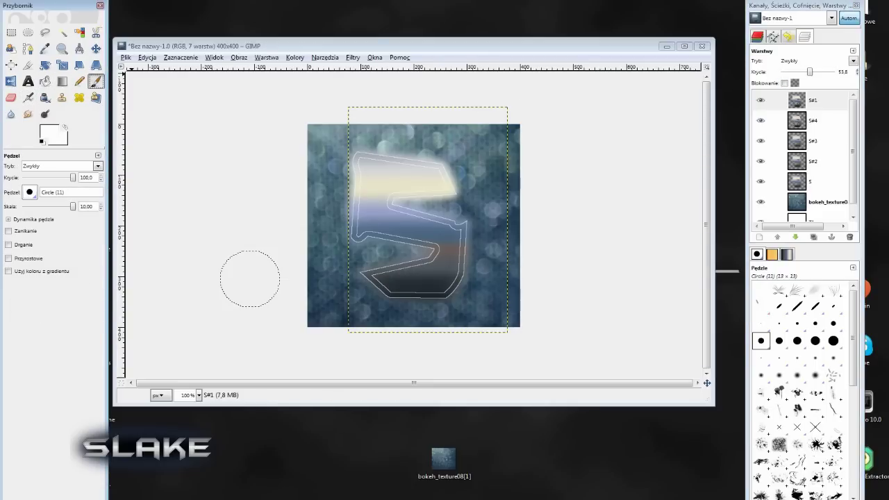
click(30, 191)
- Pick the Hard Spray 6 brush at scale about 1.08, then test-stamp it and undo
click(32, 210)
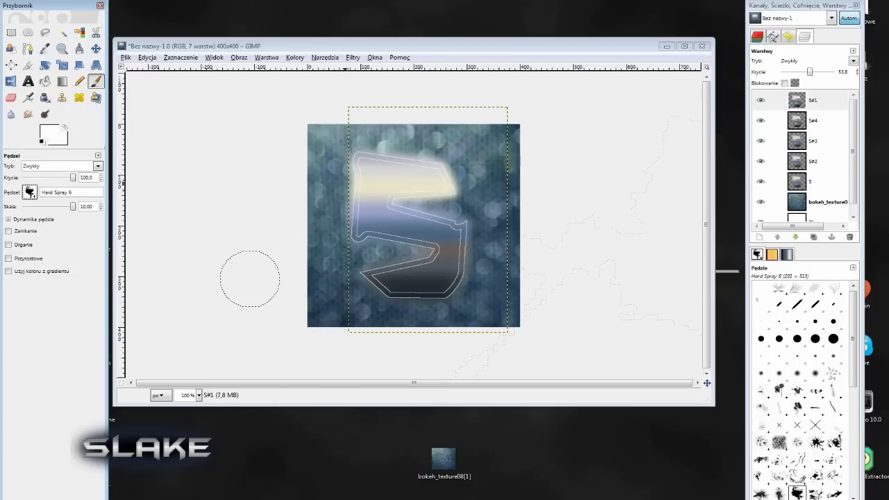
drag(68, 206, 58, 206)
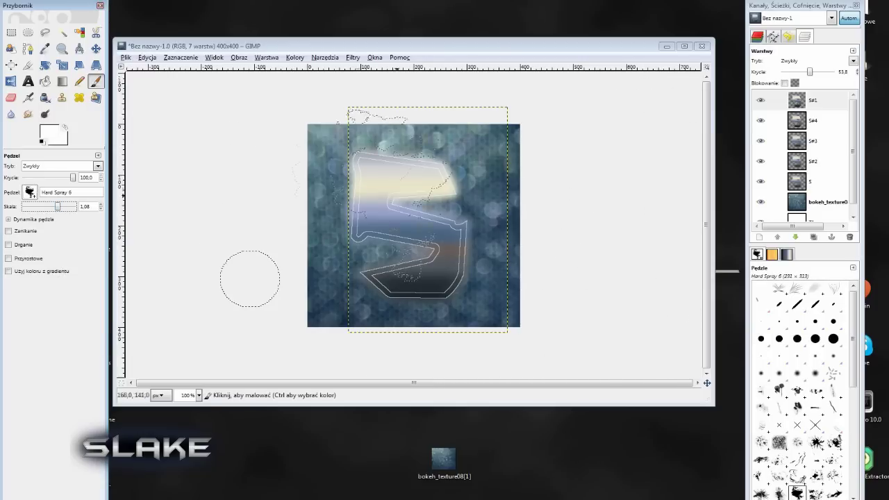
click(462, 177)
key(ctrl)
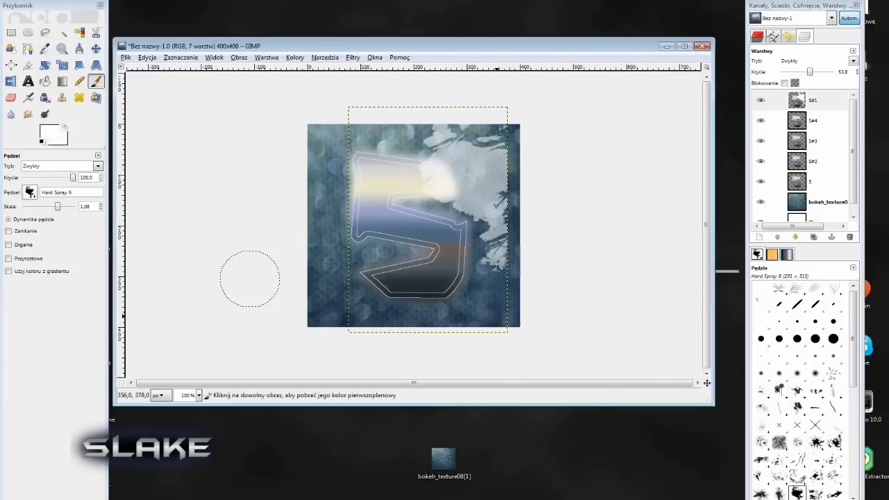
key(ctrl+z)
- Add a new empty layer to the top of the layer stack
right_click(799, 101)
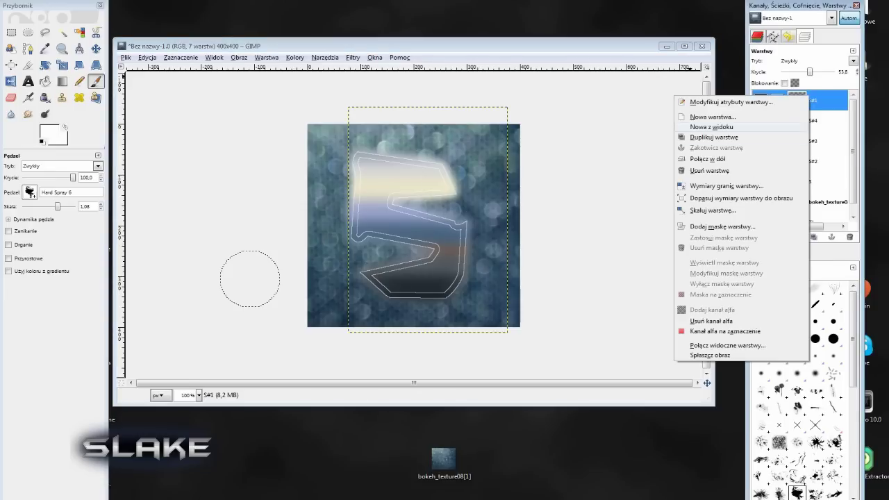
click(723, 117)
key(Return)
click(147, 57)
key(Escape)
- Paint white spray strokes along the right, bottom and left edges, then undo them
drag(487, 159, 646, 298)
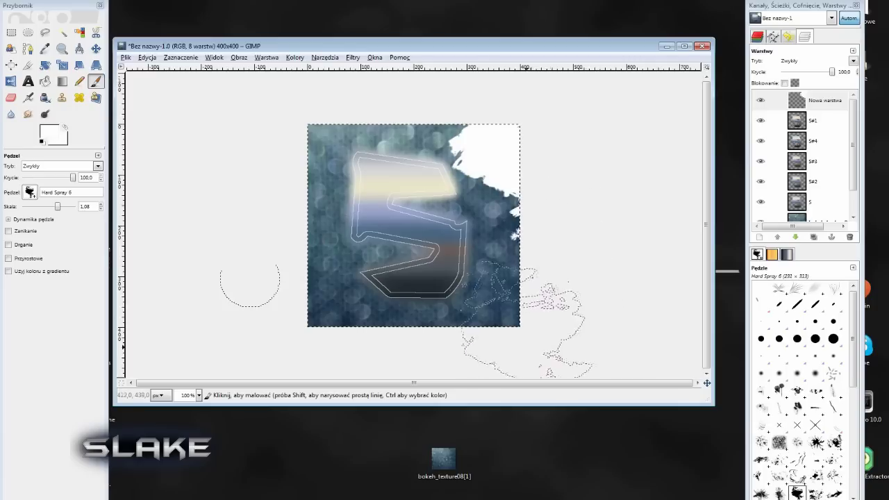
mouse_move(659, 332)
mouse_down()
mouse_move(298, 149)
mouse_move(330, 344)
mouse_up()
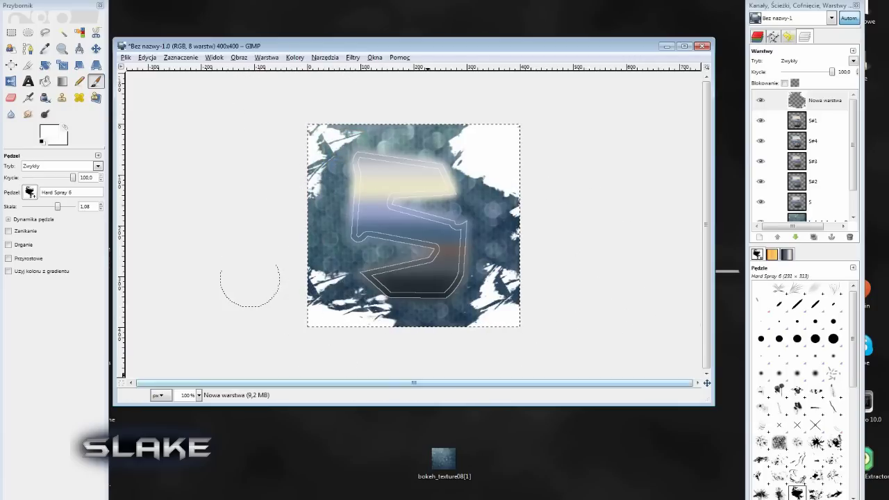
key(ctrl+z)
key(ctrl+z)
key(ctrl+z)
key(ctrl+z)
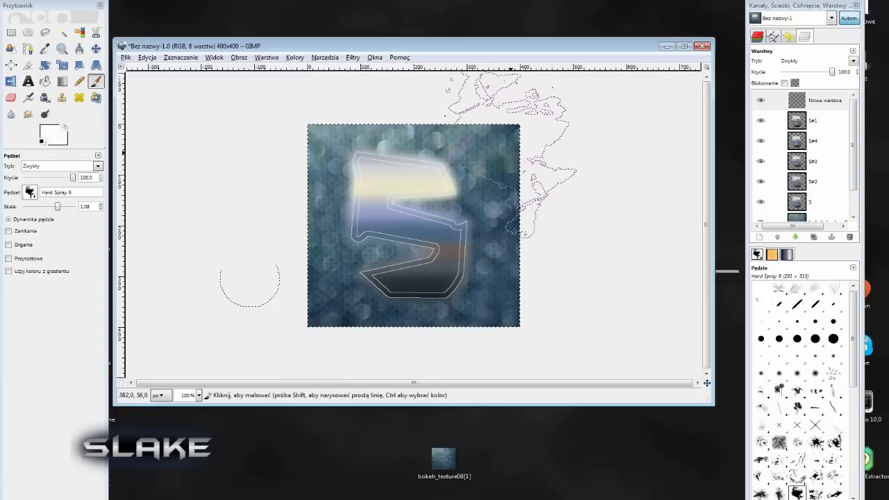
key(ctrl+y)
key(ctrl+z)
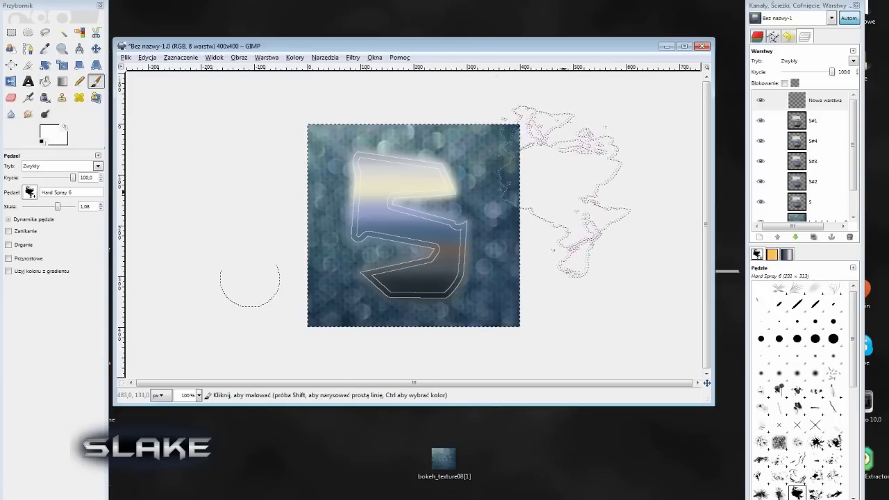
key(ctrl+z)
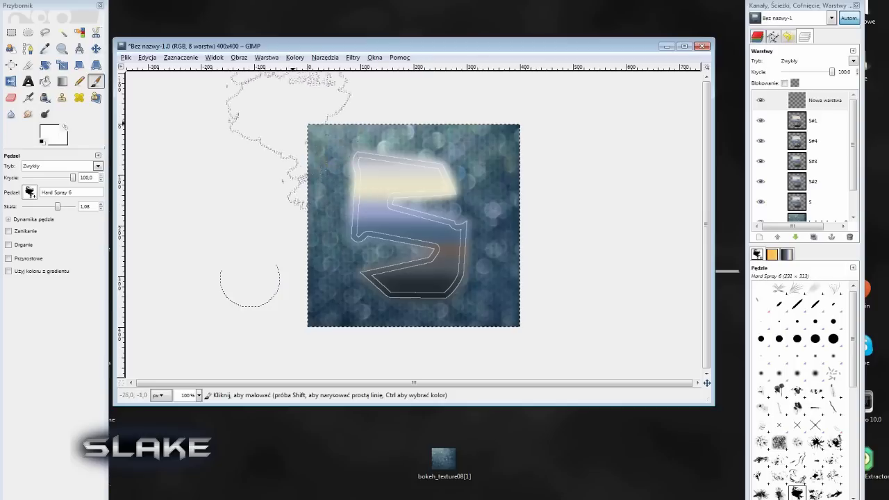
- Stamp white splatters at top-left, bottom-left and bottom-right, plus a Hard Spray 8 splatter top-right
click(350, 182)
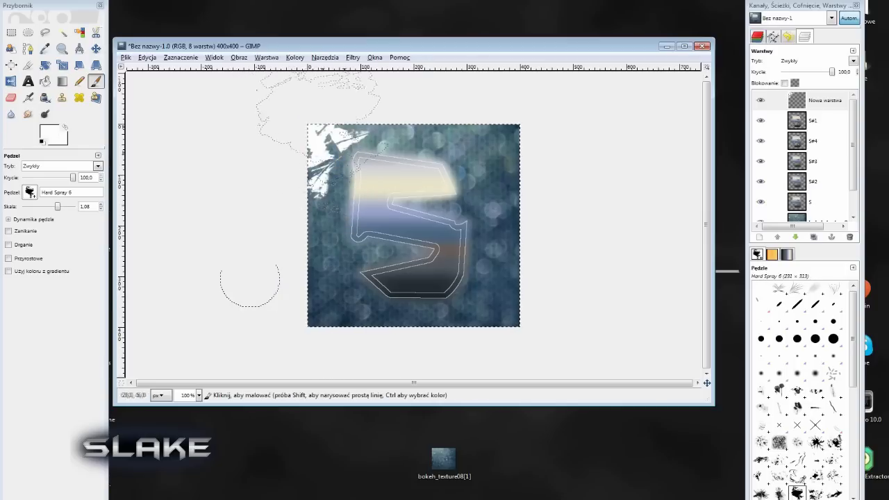
click(316, 292)
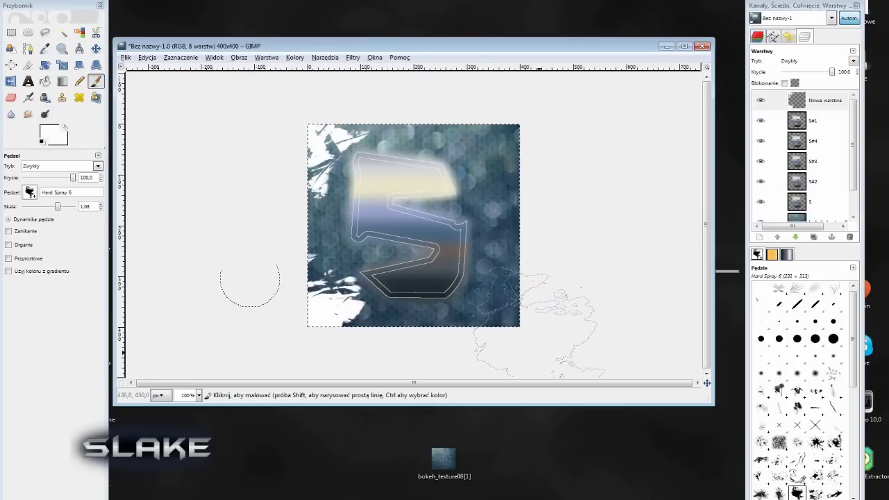
click(577, 323)
click(30, 193)
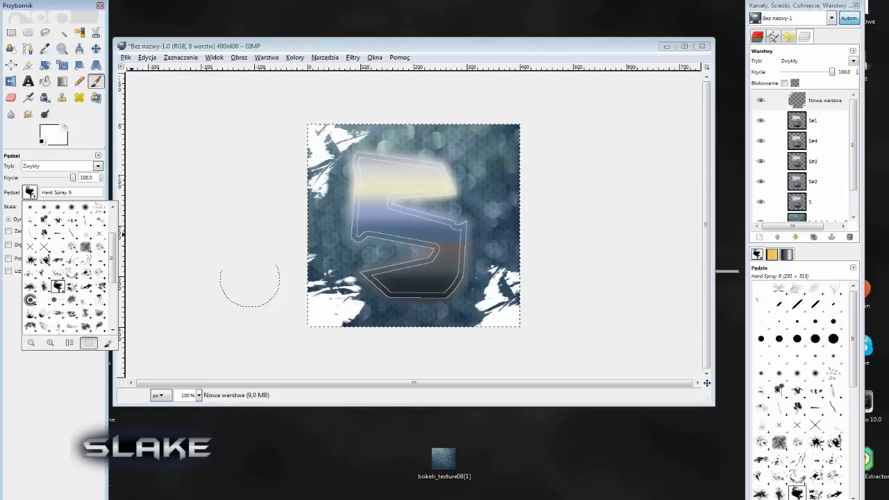
click(86, 286)
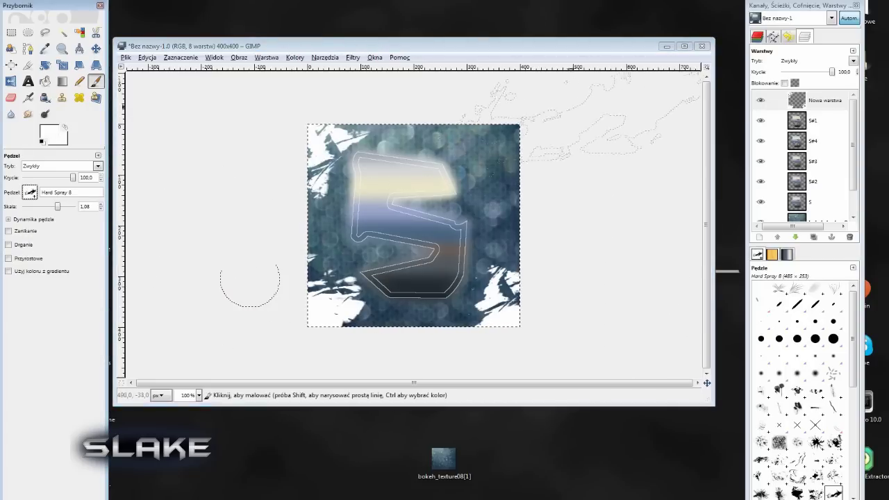
click(598, 139)
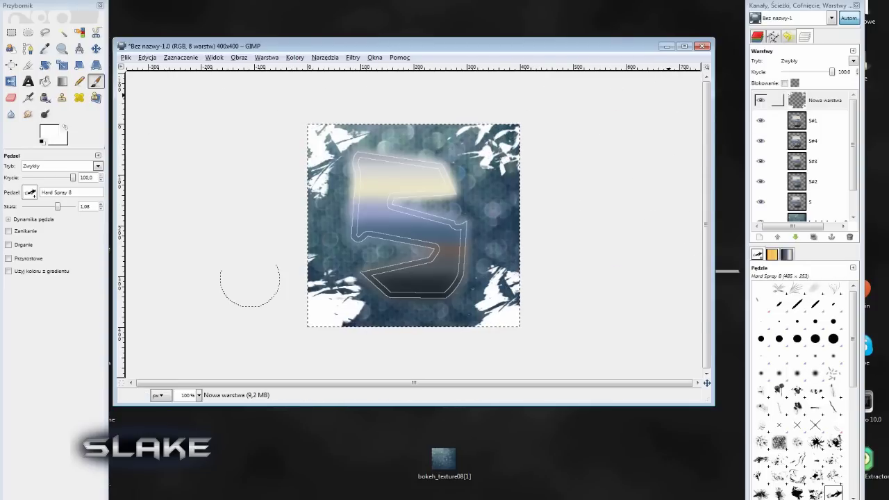
- Duplicate the splatter layer, clear the selection, and apply a Gaussian blur
right_click(823, 100)
click(702, 139)
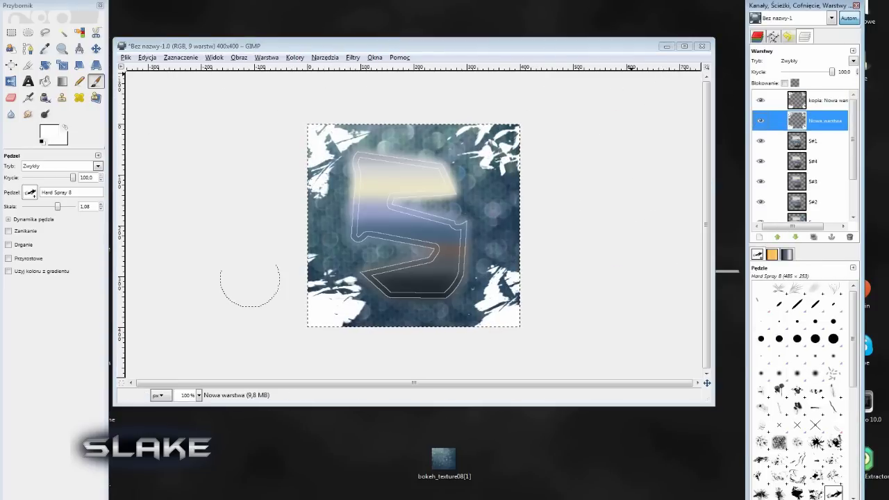
click(325, 57)
mouse_move(181, 57)
click(179, 82)
click(353, 56)
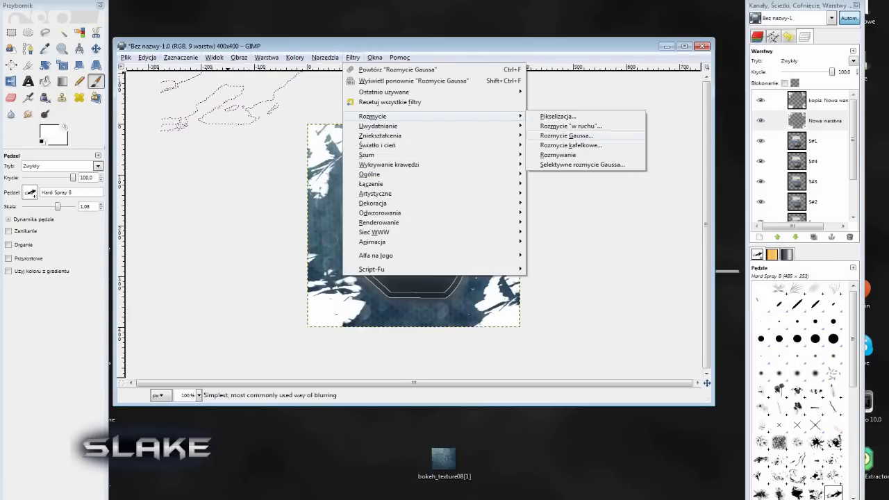
mouse_move(372, 116)
click(555, 127)
key(Return)
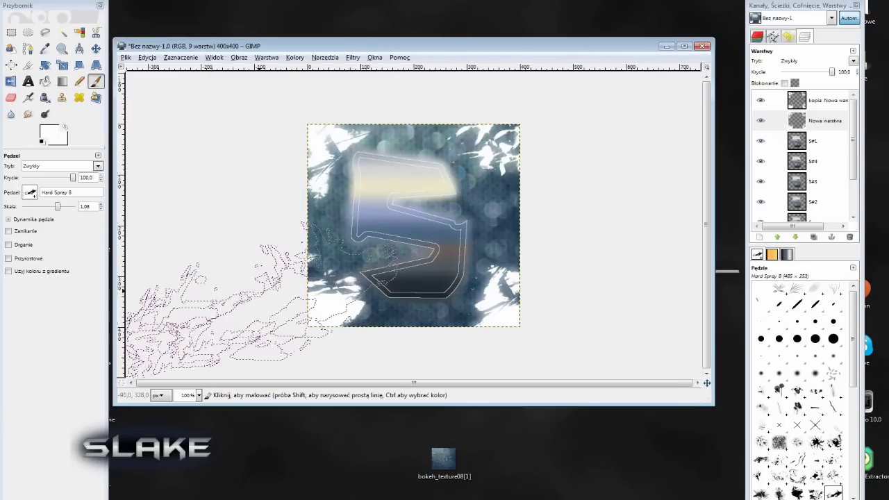
- Lower the splatter layer's opacity to about 31, then select the S#1 layer
click(804, 71)
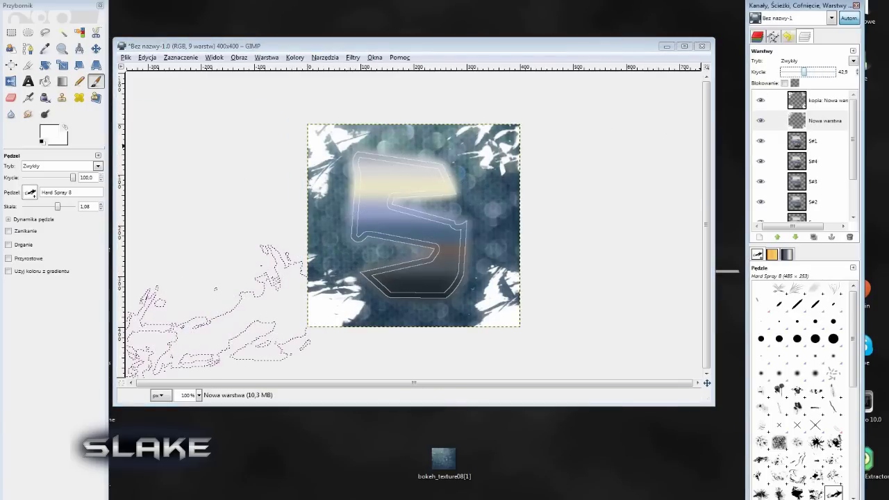
drag(800, 71, 799, 72)
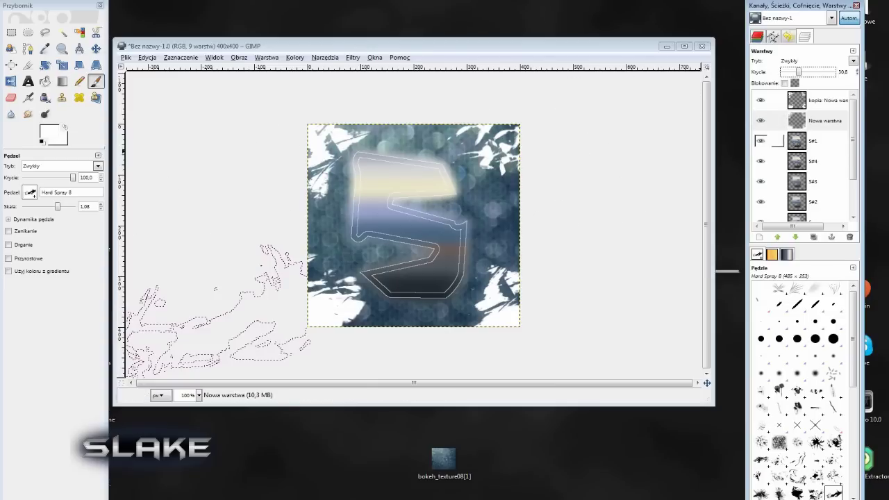
click(823, 141)
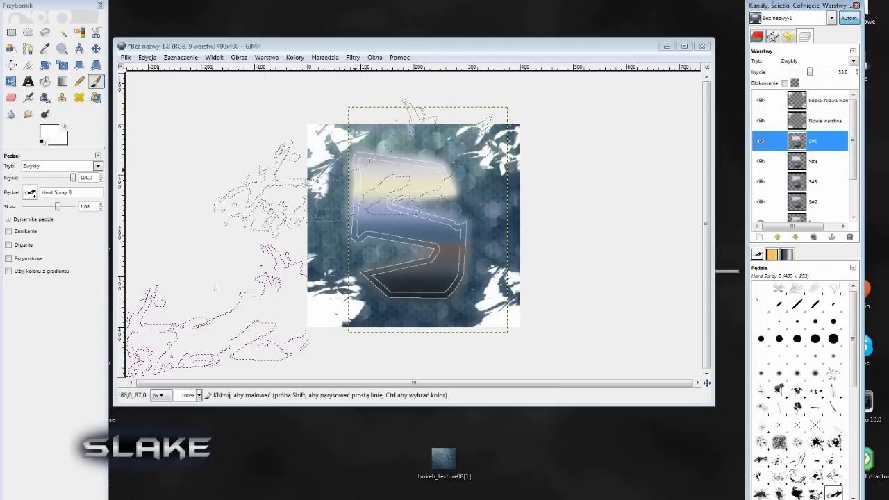
right_click(802, 100)
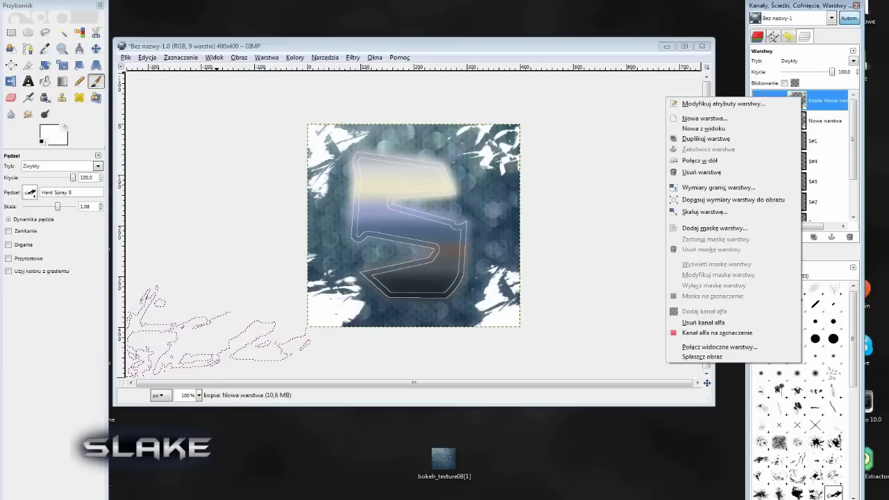
- Add a new empty layer, select all, and turn the selection into a border selection
click(704, 118)
click(93, 163)
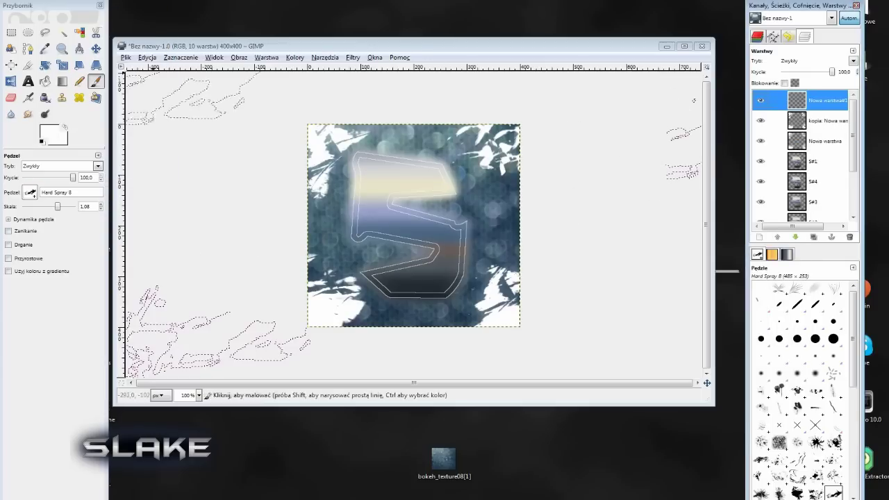
key(alt+z)
key(Return)
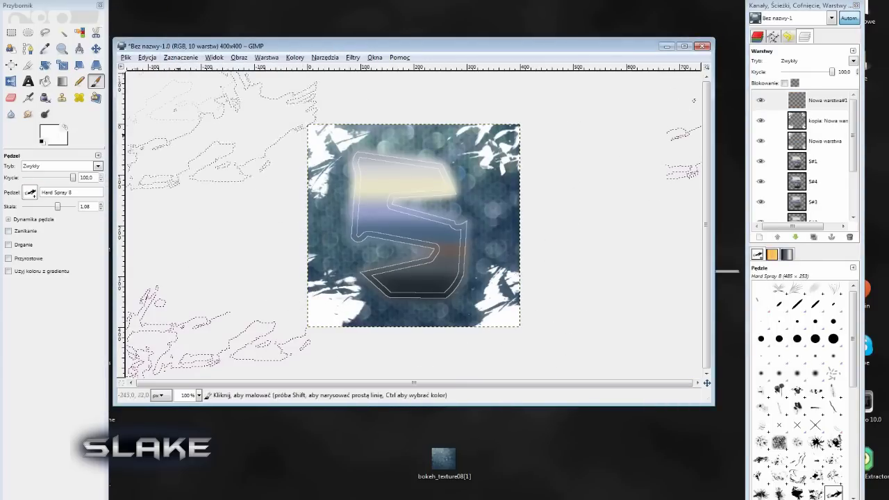
key(alt+z)
key(Down)
key(Down)
key(Down)
key(Return)
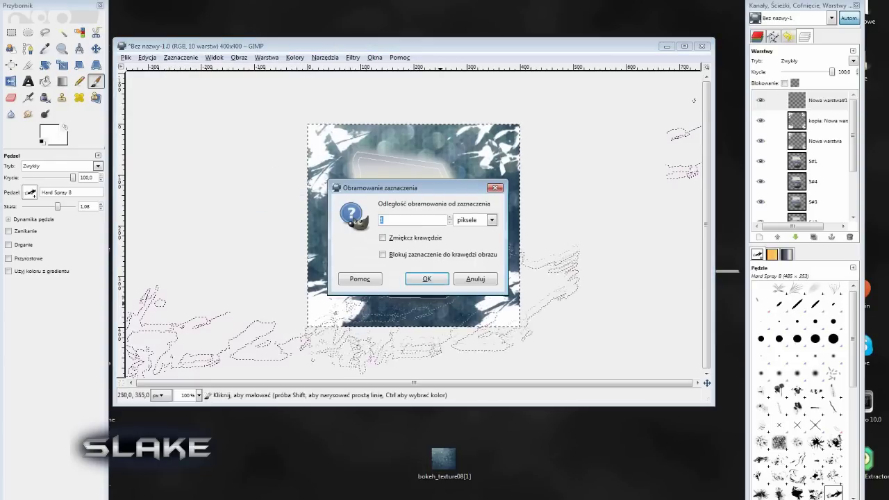
key(Return)
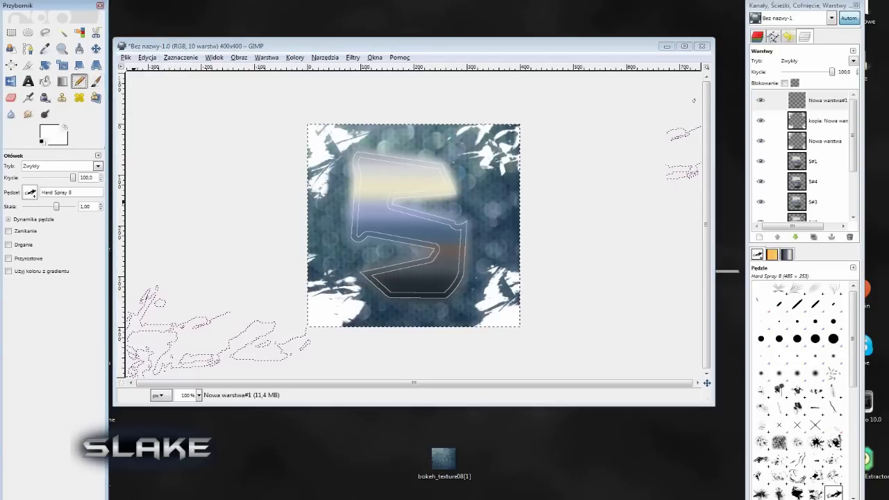
- Set the foreground colour to grey and use the Circle (19) brush at scale 10
click(50, 131)
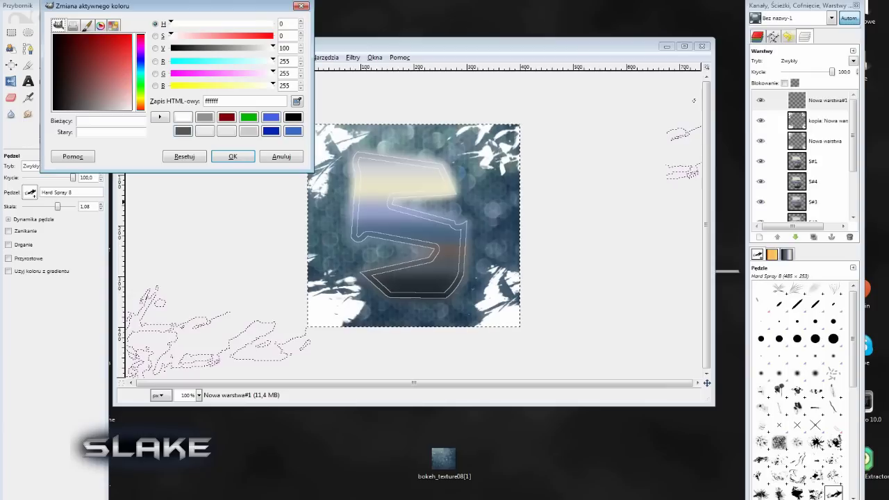
click(233, 156)
click(29, 193)
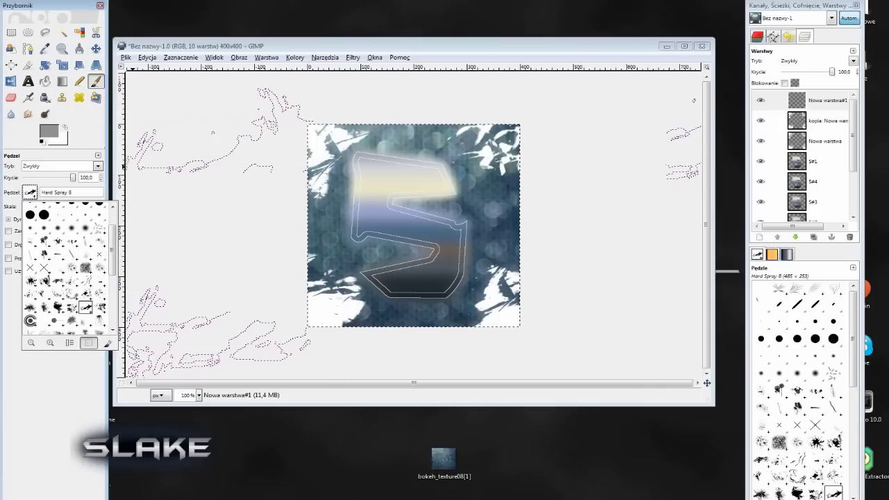
click(44, 214)
drag(58, 207, 73, 206)
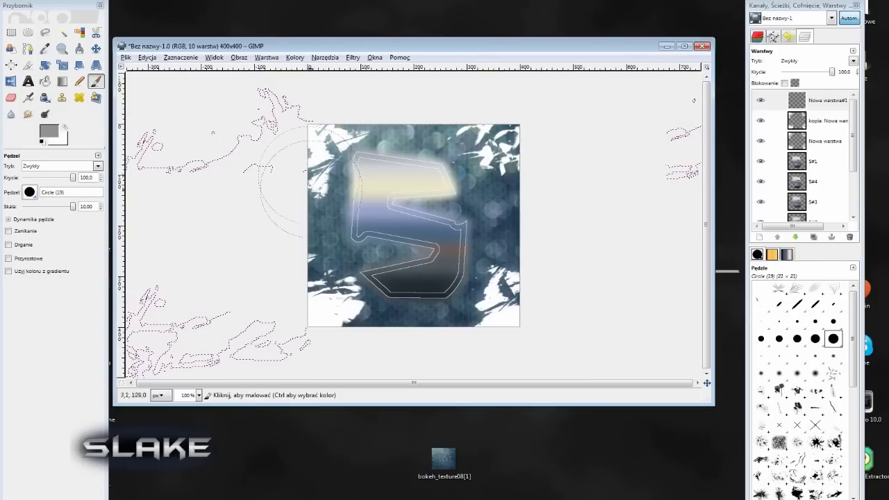
click(209, 121)
- Set the S#1 outline layer's opacity to about 72.5
click(777, 161)
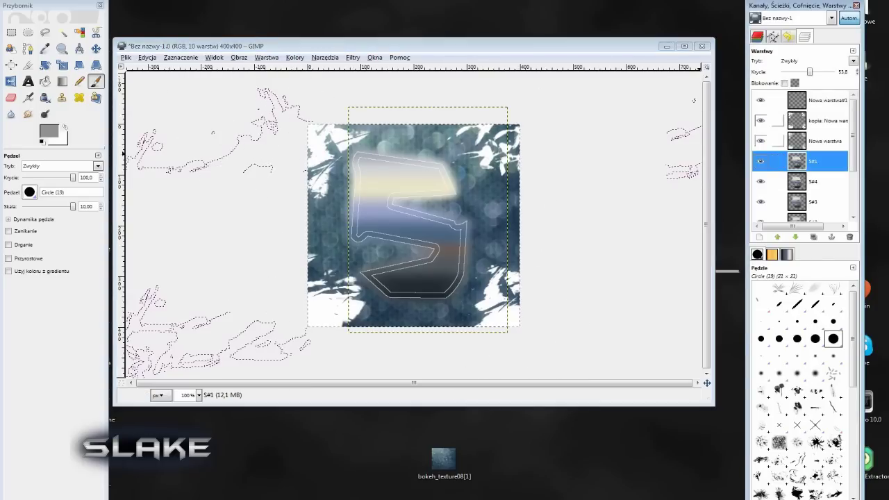
drag(810, 71, 817, 71)
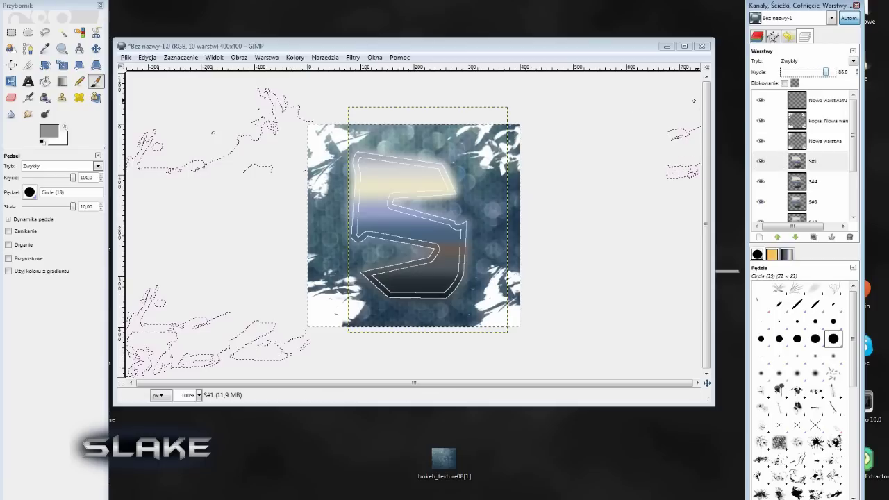
drag(829, 72, 818, 72)
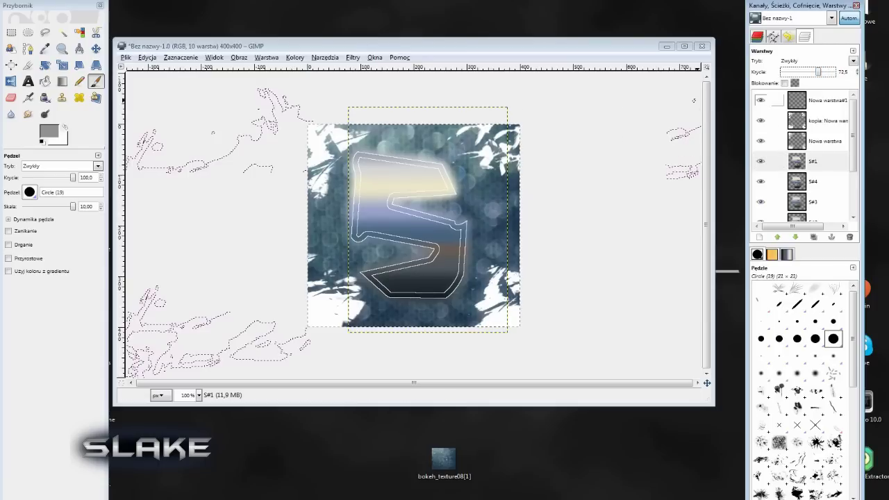
click(125, 57)
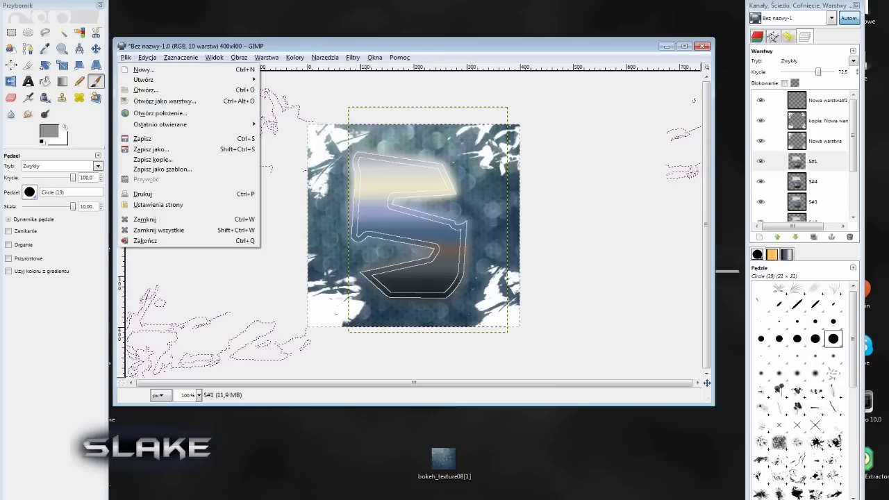
- Export the flattened image as Bez nazwy.png on the Desktop, then close it and quit GIMP
click(170, 145)
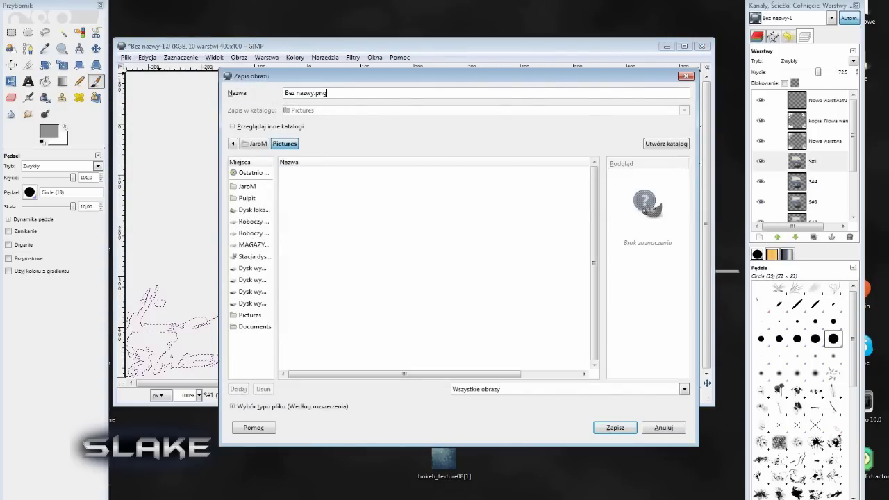
click(246, 198)
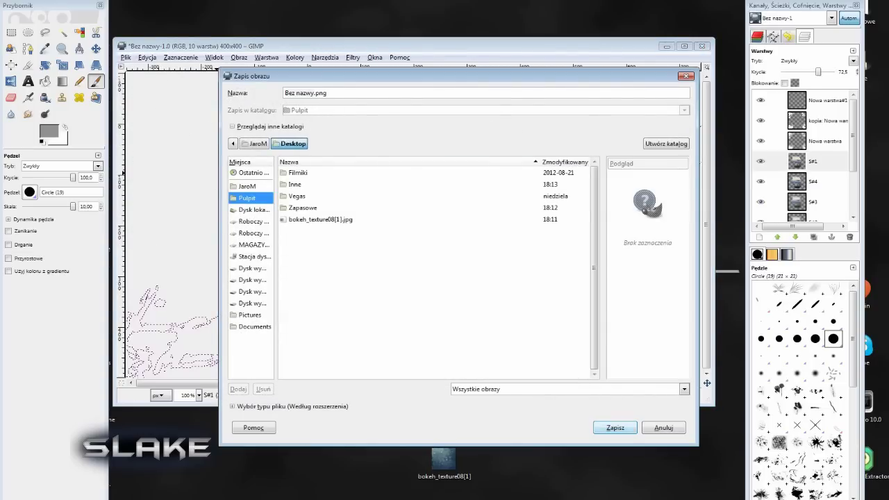
click(615, 427)
click(187, 157)
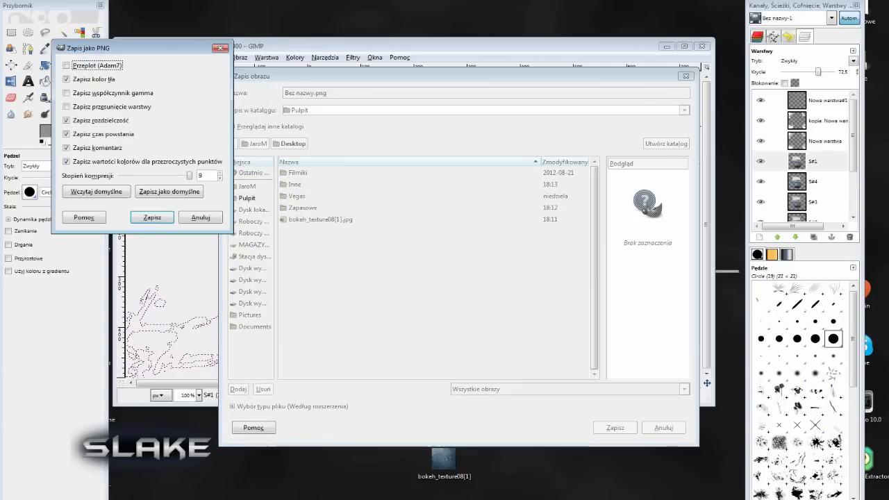
click(152, 217)
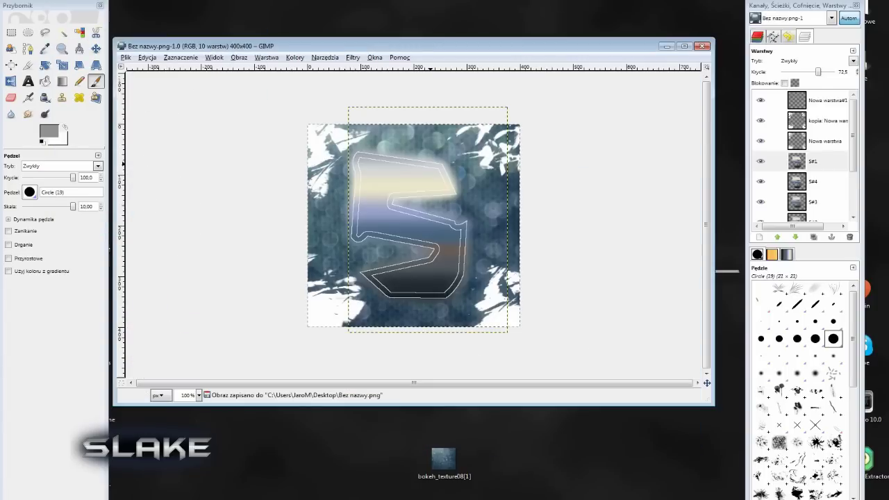
key(ctrl+w)
key(ctrl+q)
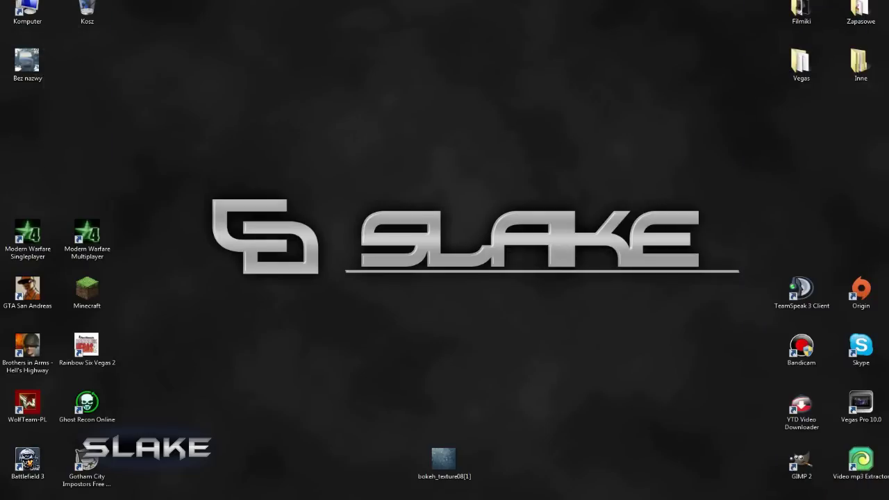
drag(27, 61, 445, 119)
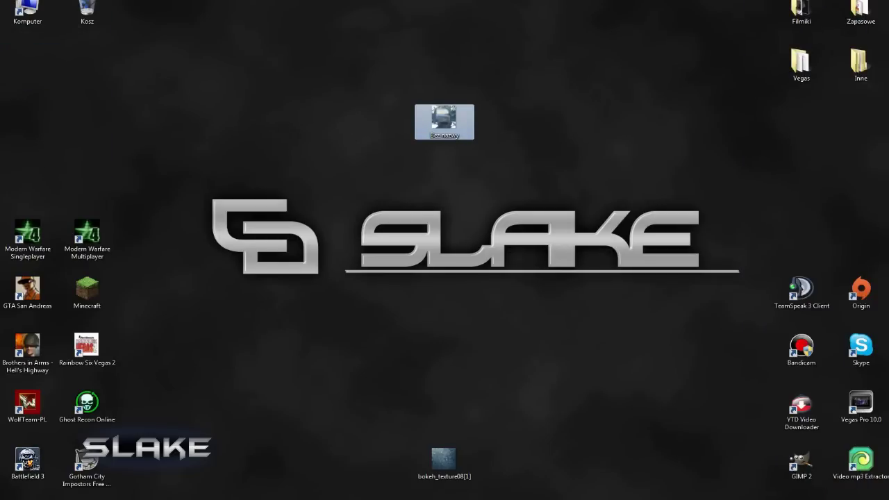
key(Return)
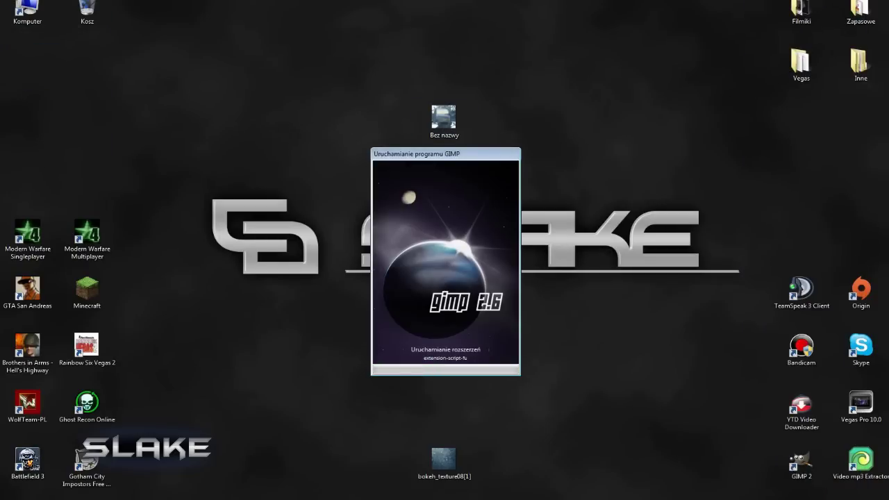
key(ctrl+w)
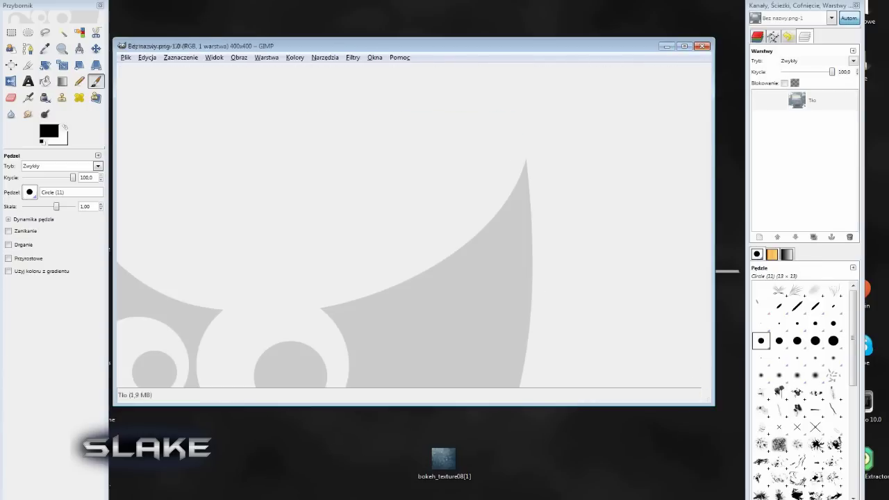
key(ctrl+q)
right_click(451, 115)
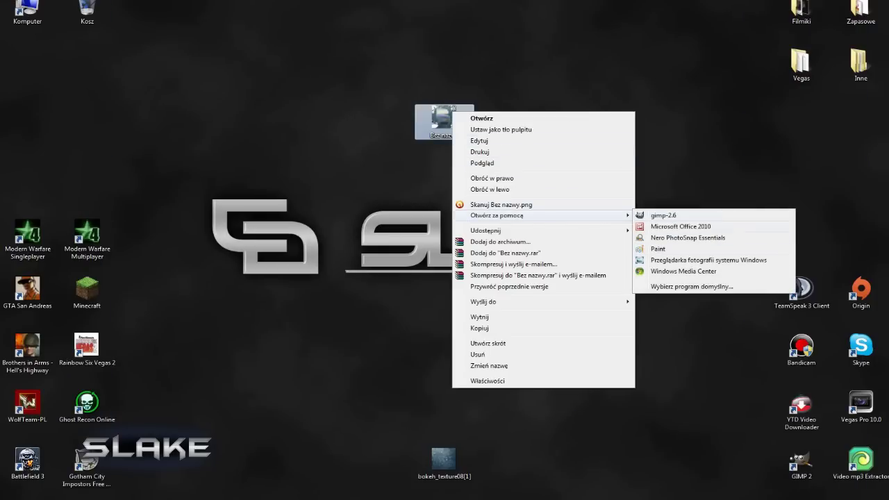
click(695, 260)
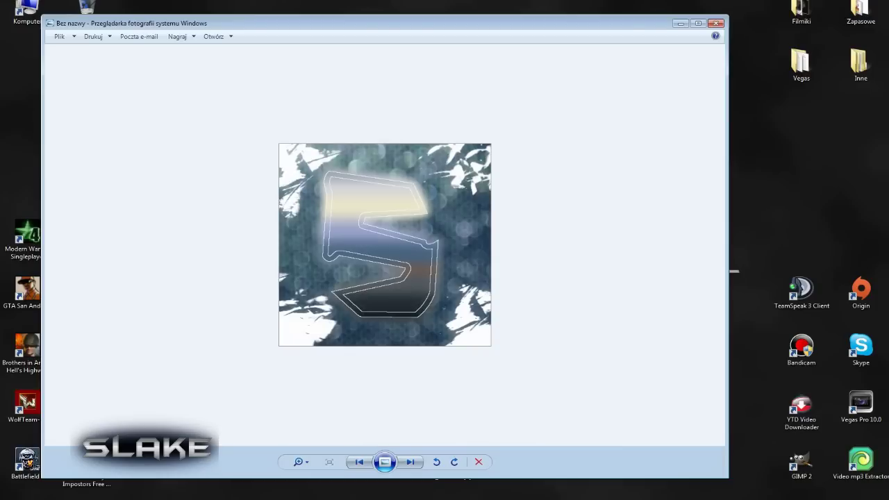
click(715, 22)
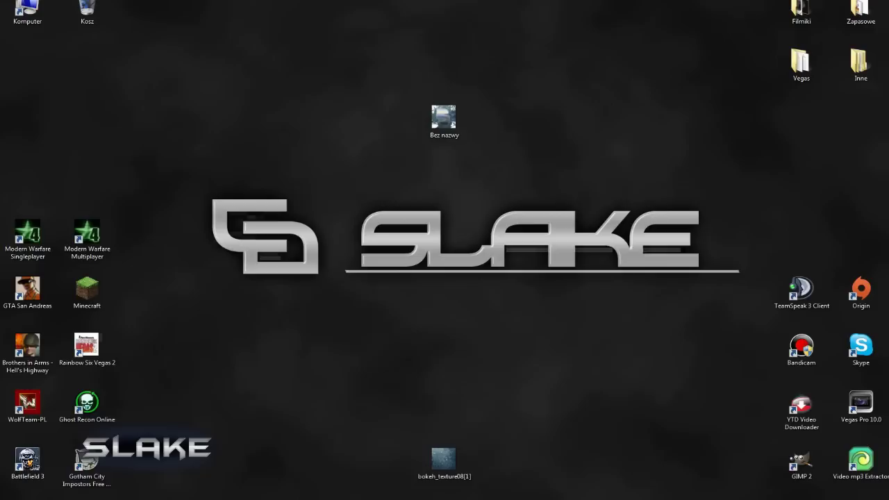
mouse_move(445, 119)
mouse_down()
mouse_move(87, 64)
mouse_move(28, 64)
mouse_up()
click(62, 111)
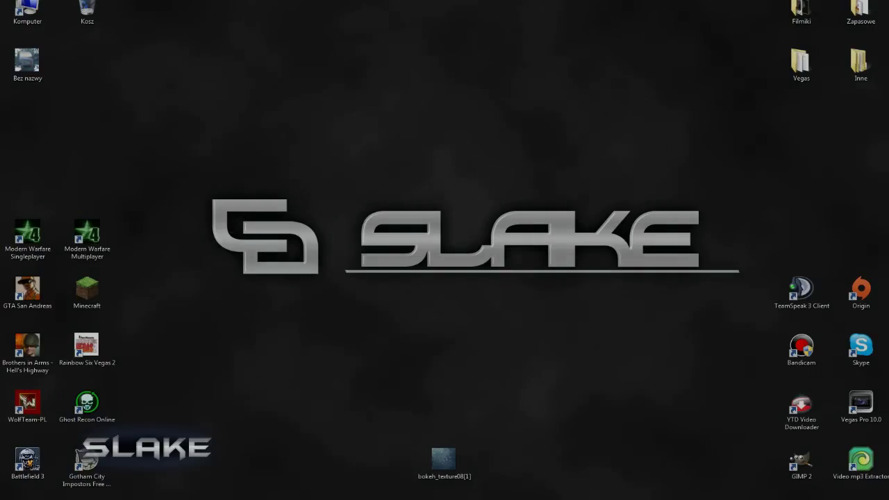